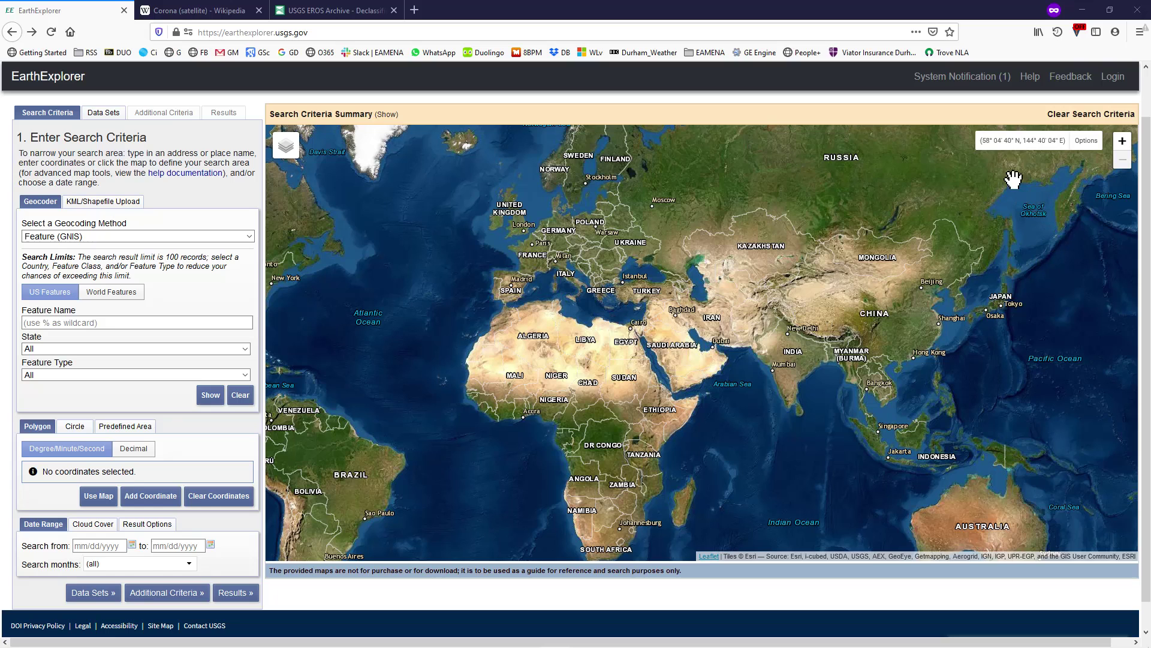
# Sign in to the USGS EROS Registration System with the account username and password, passing the reCAPTCHA.
pyautogui.click(1116, 79)
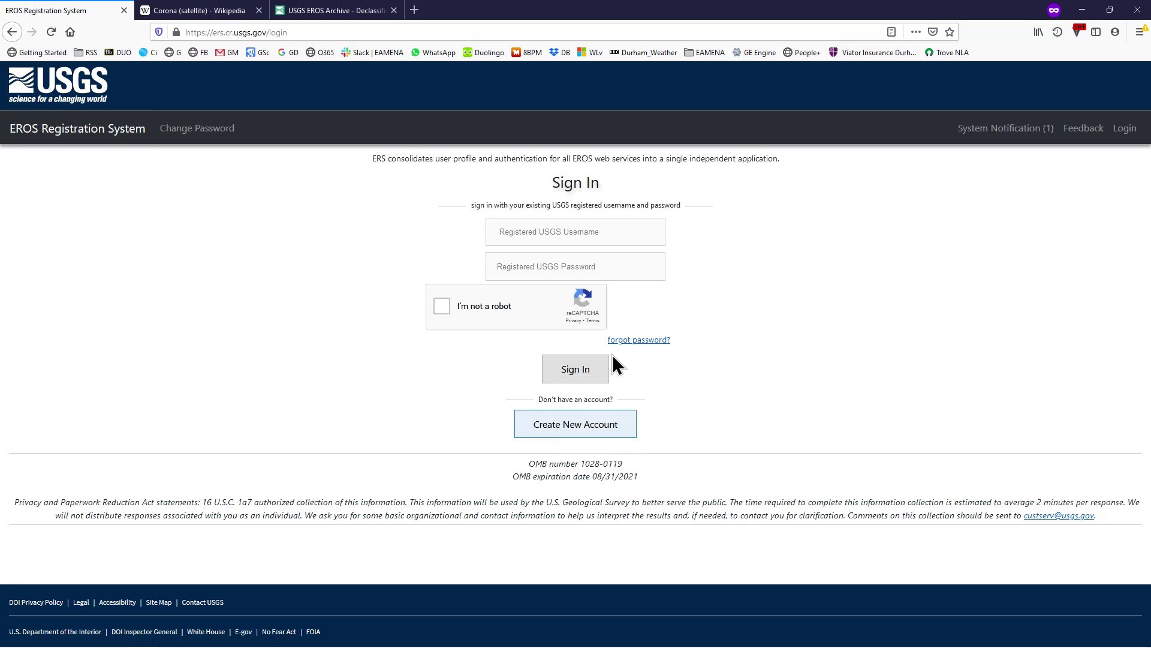
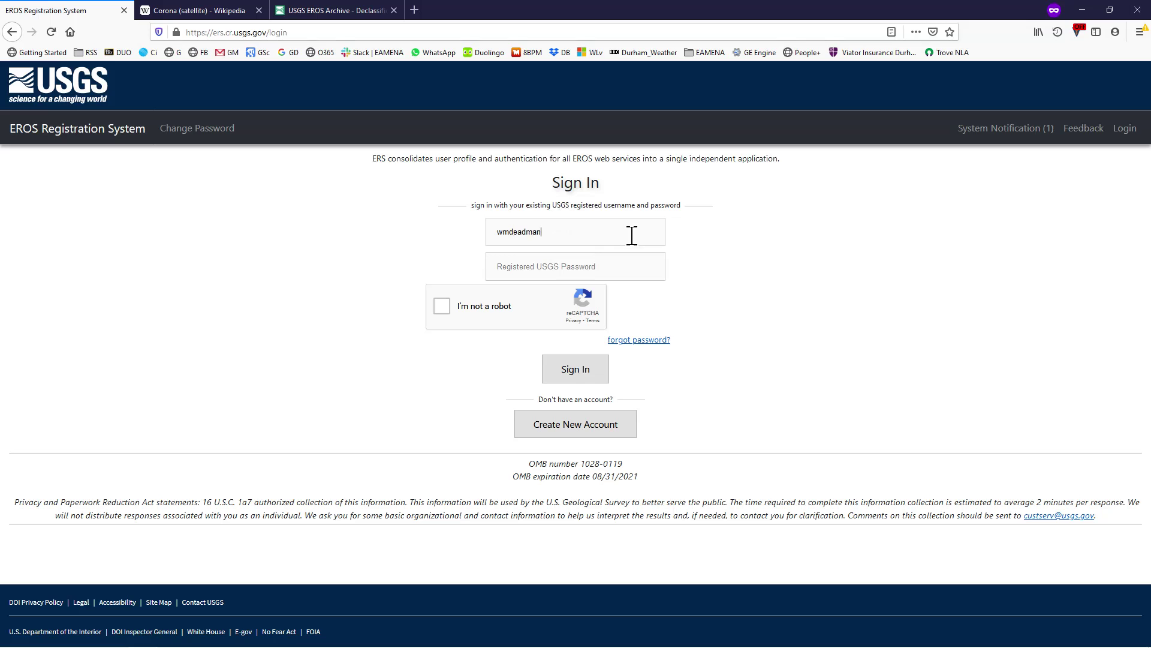
pyautogui.press('Tab')
pyautogui.write('•••••••')
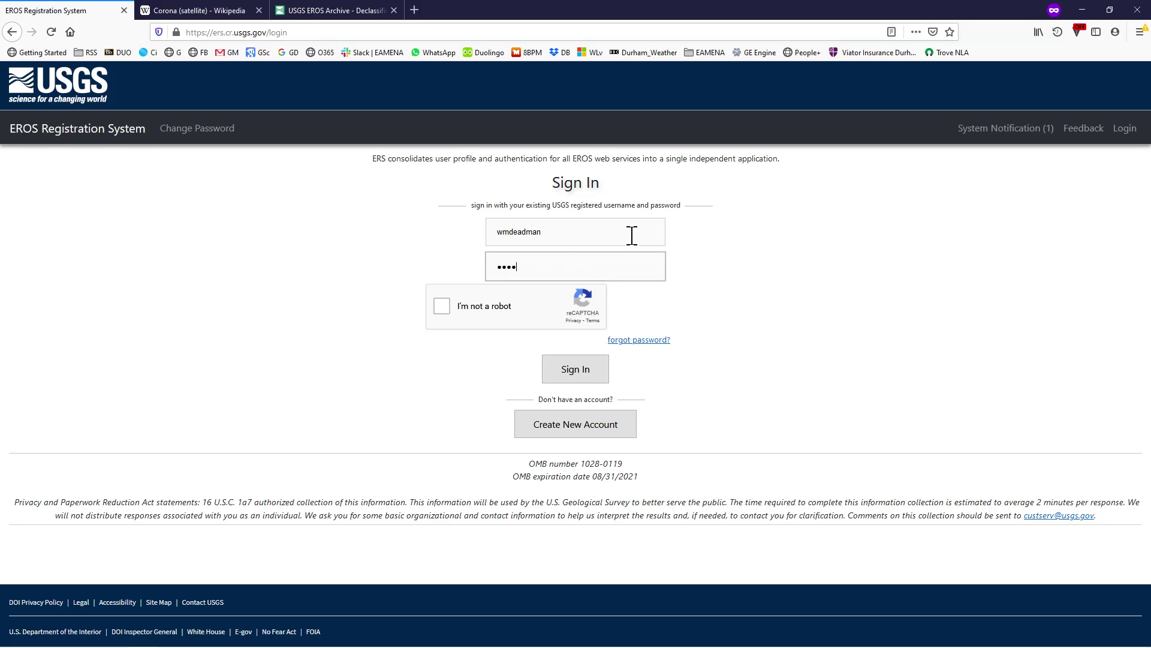
pyautogui.write('••••••')
pyautogui.click(446, 305)
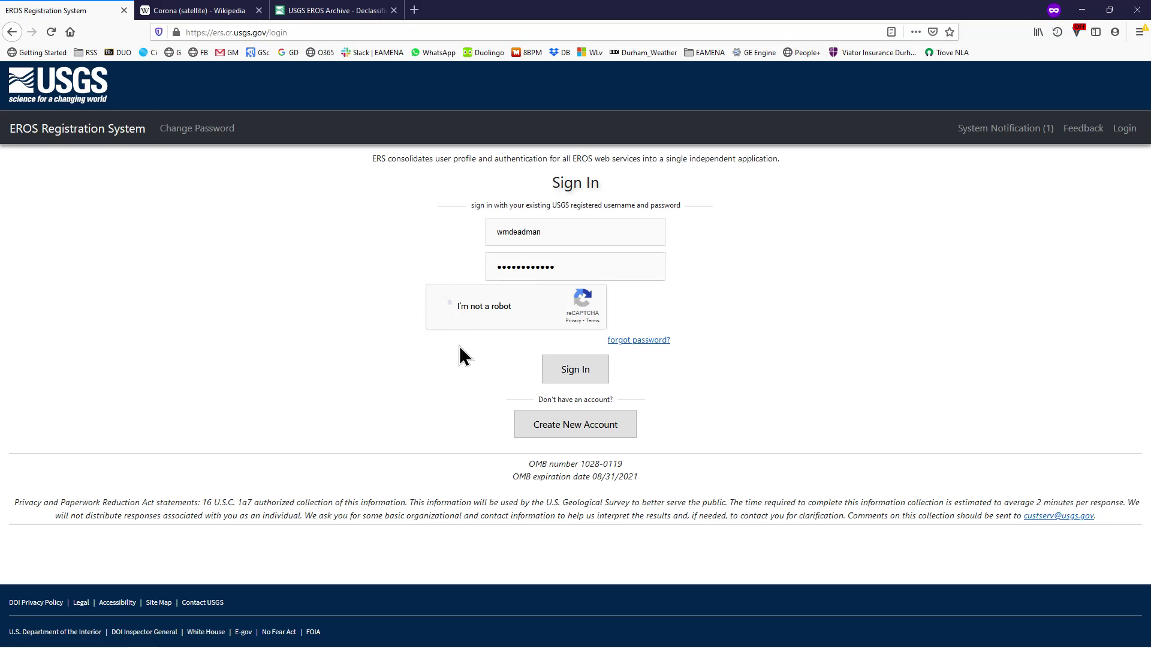
pyautogui.click(575, 371)
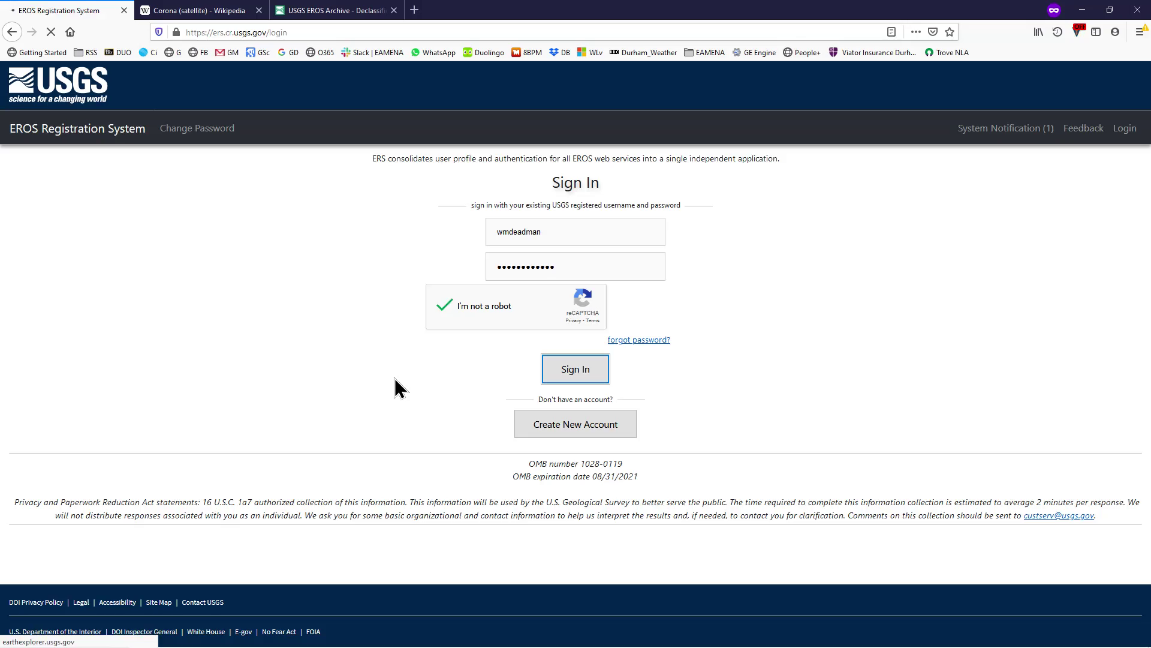
# Zoom out to the world map, recentre on the Middle East, and zoom into the hills around Ar Rustaq, Oman.
pyautogui.scroll(-3, 612, 352)
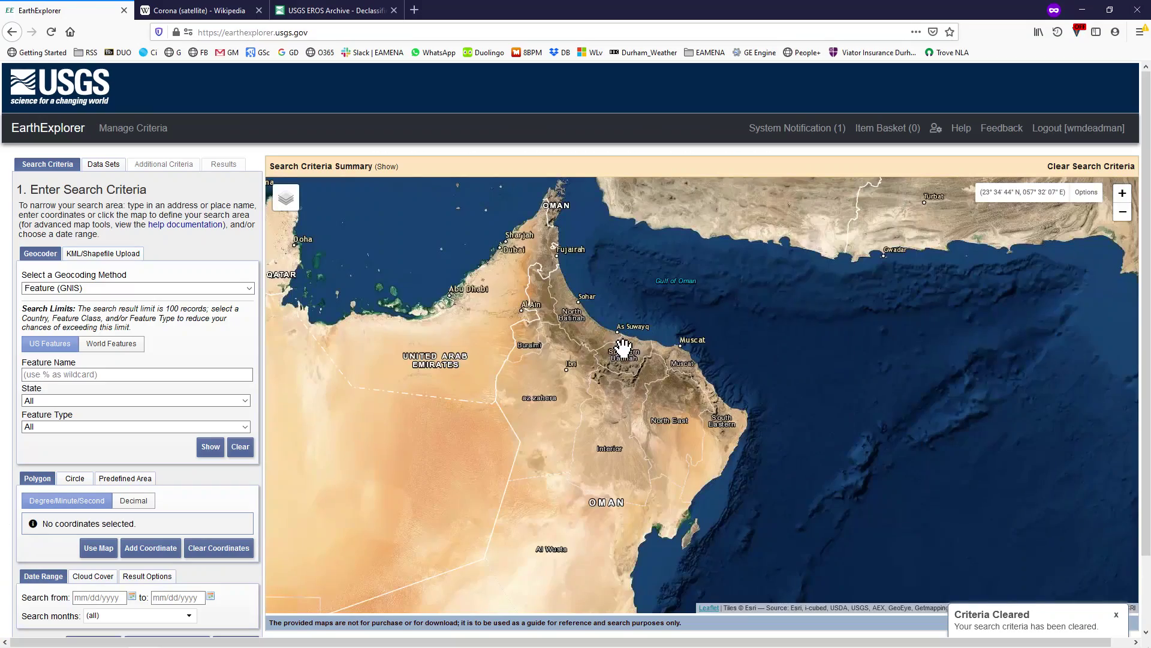
pyautogui.scroll(-3, 624, 347)
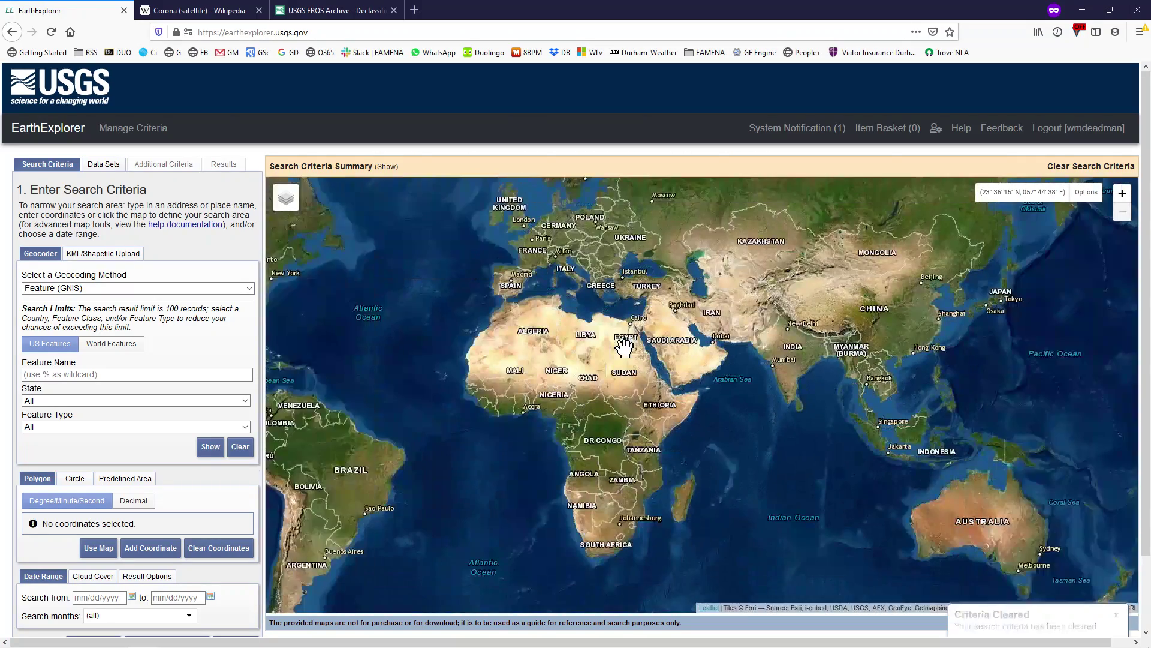
pyautogui.moveTo(689, 319); pyautogui.dragTo(655, 347)
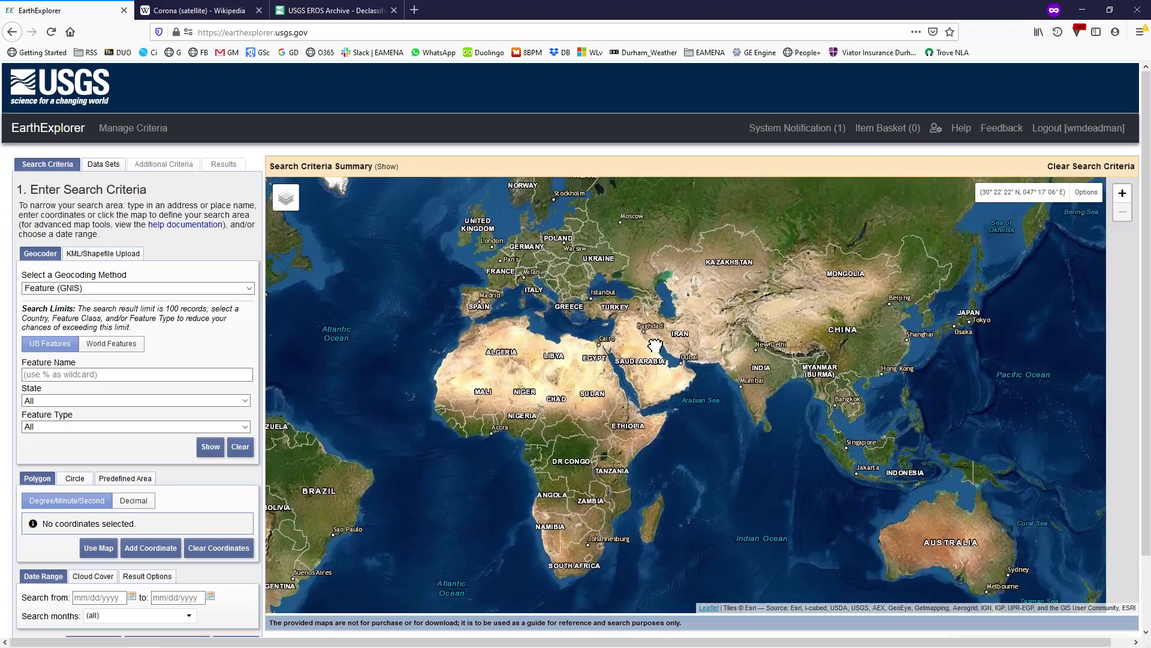
pyautogui.scroll(3, 745, 362)
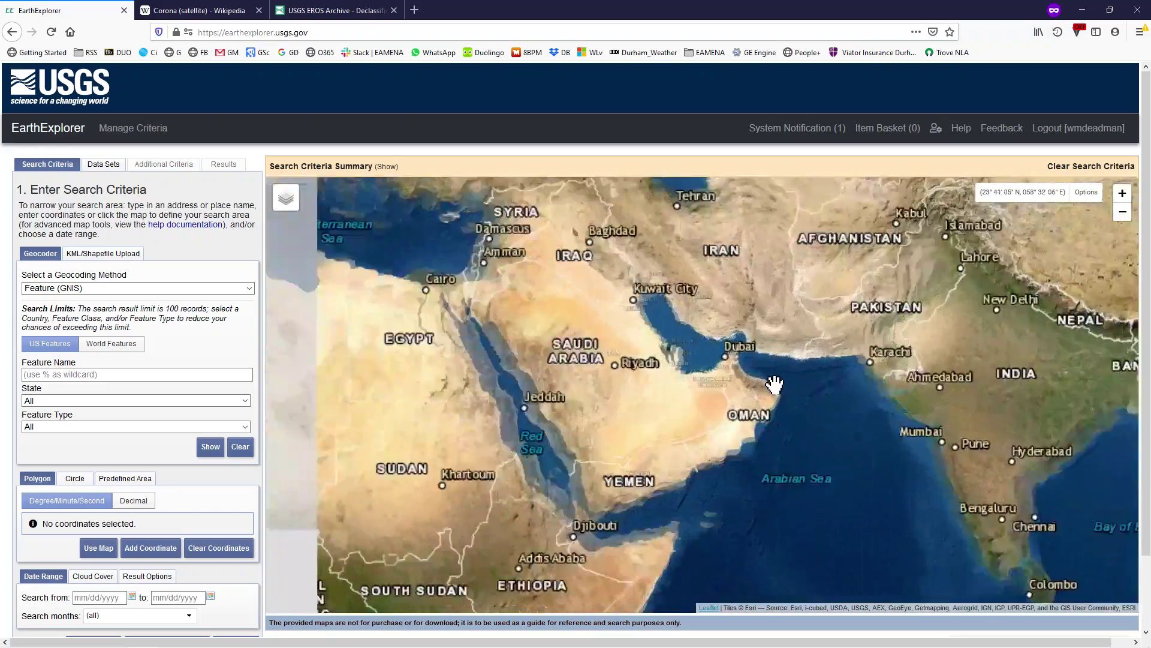
pyautogui.scroll(3, 775, 384)
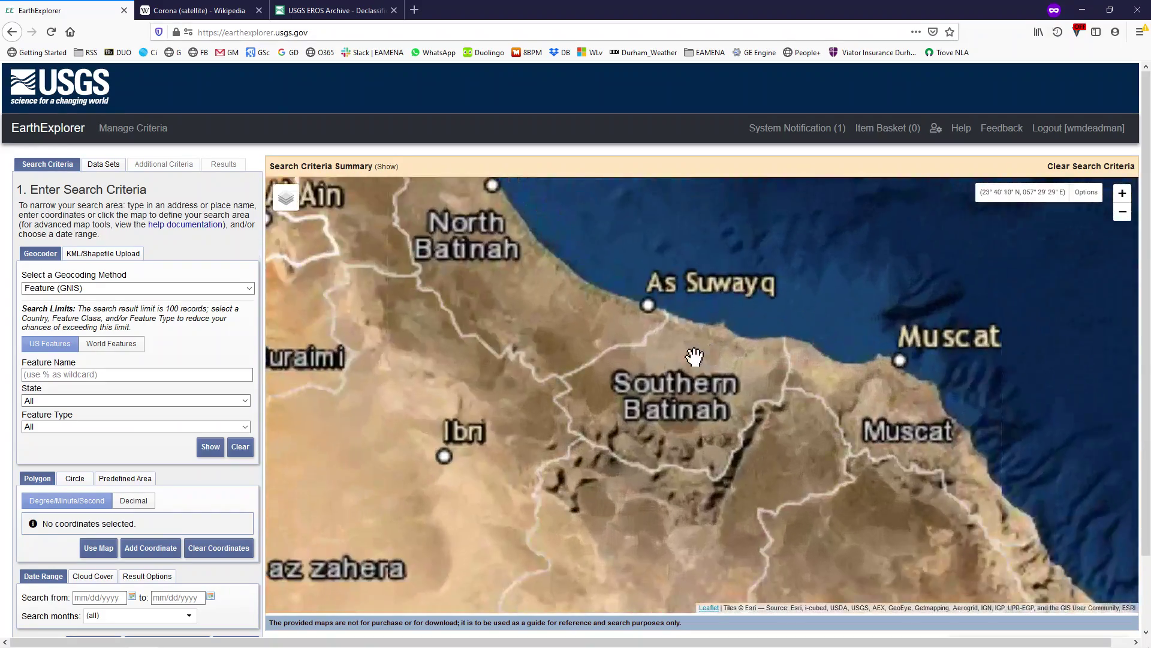
pyautogui.scroll(3, 694, 356)
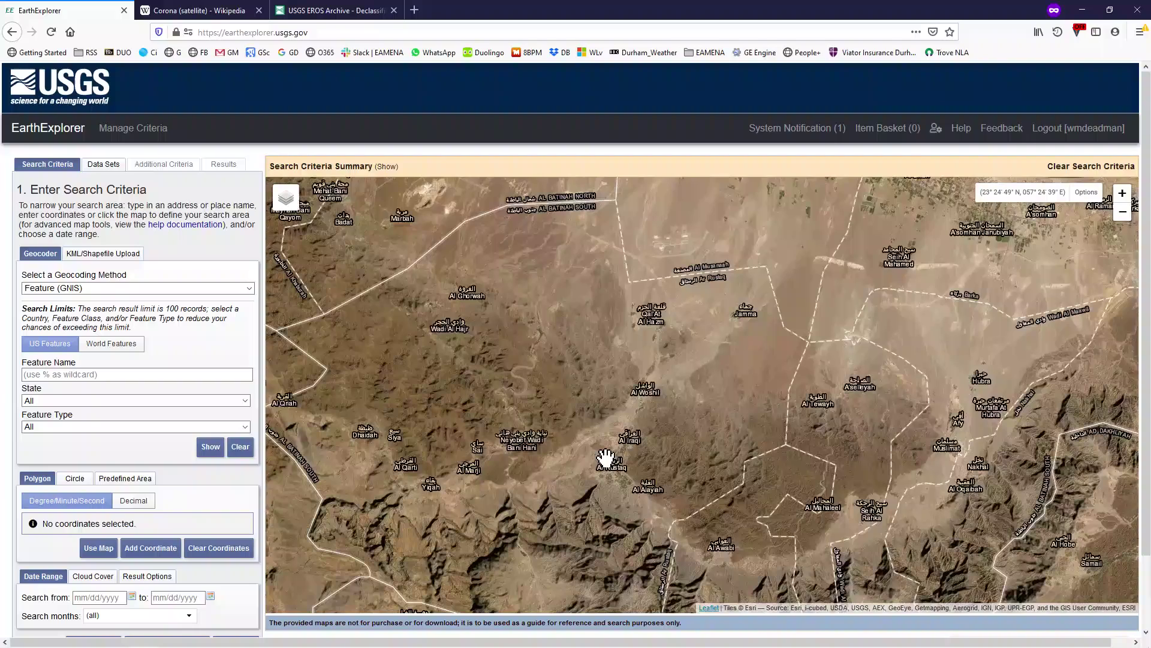
pyautogui.moveTo(606, 459); pyautogui.dragTo(604, 408)
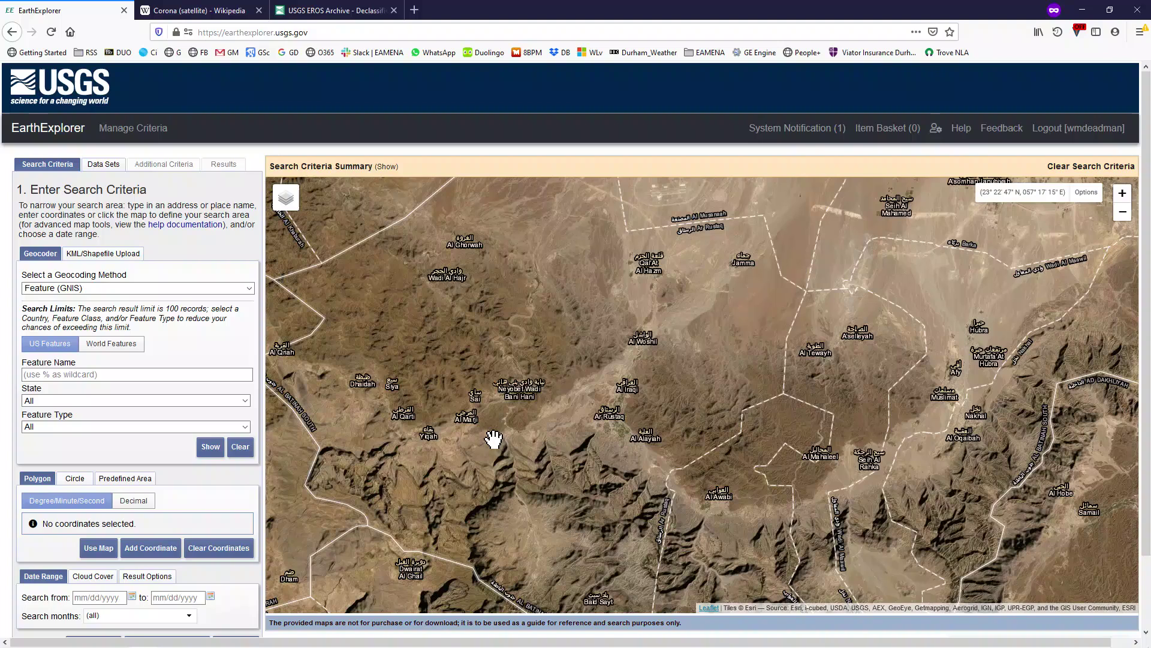
# Place four polygon corners on the map around the hills near Ar Rustaq.
pyautogui.click(523, 419)
pyautogui.click(648, 468)
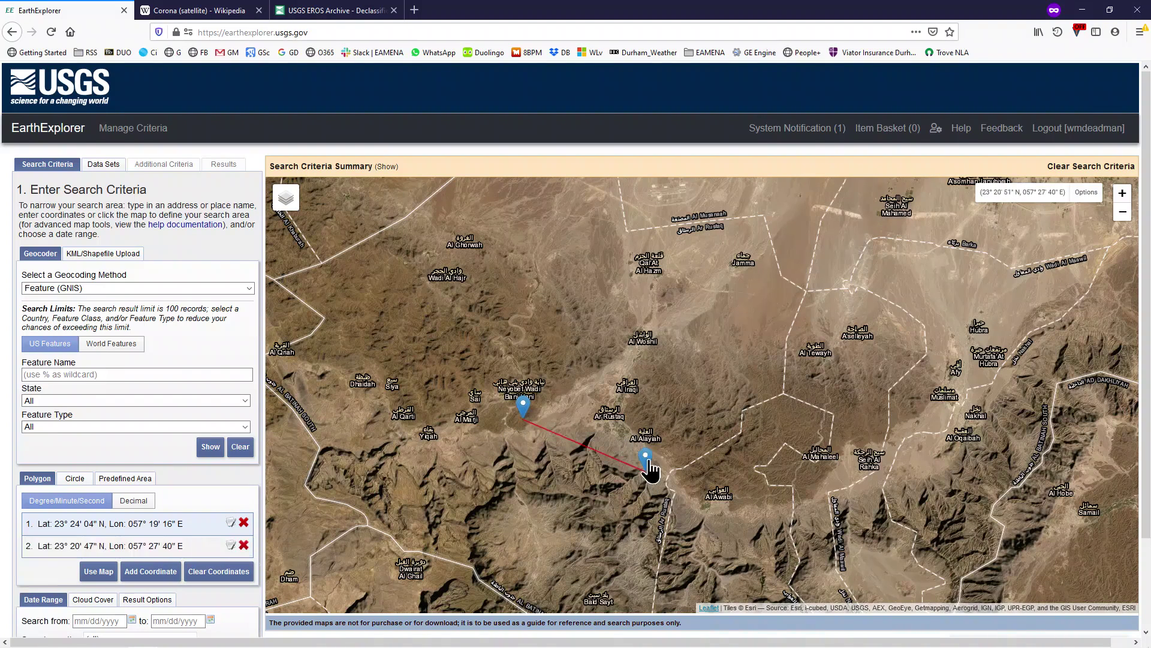
pyautogui.click(720, 304)
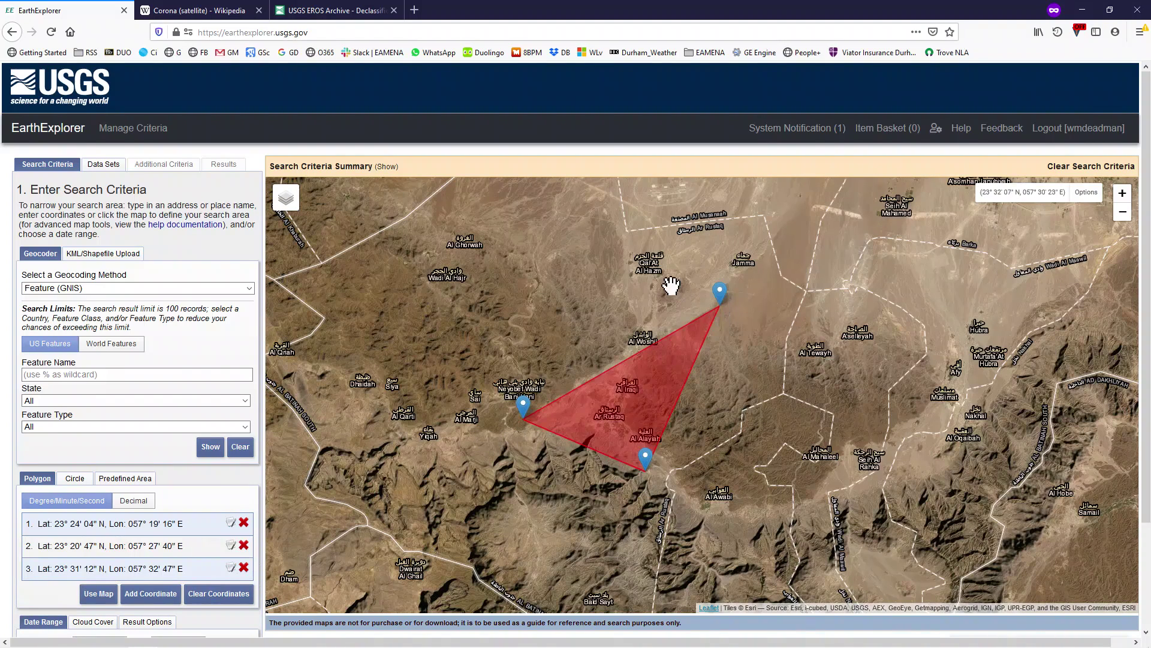
pyautogui.click(593, 259)
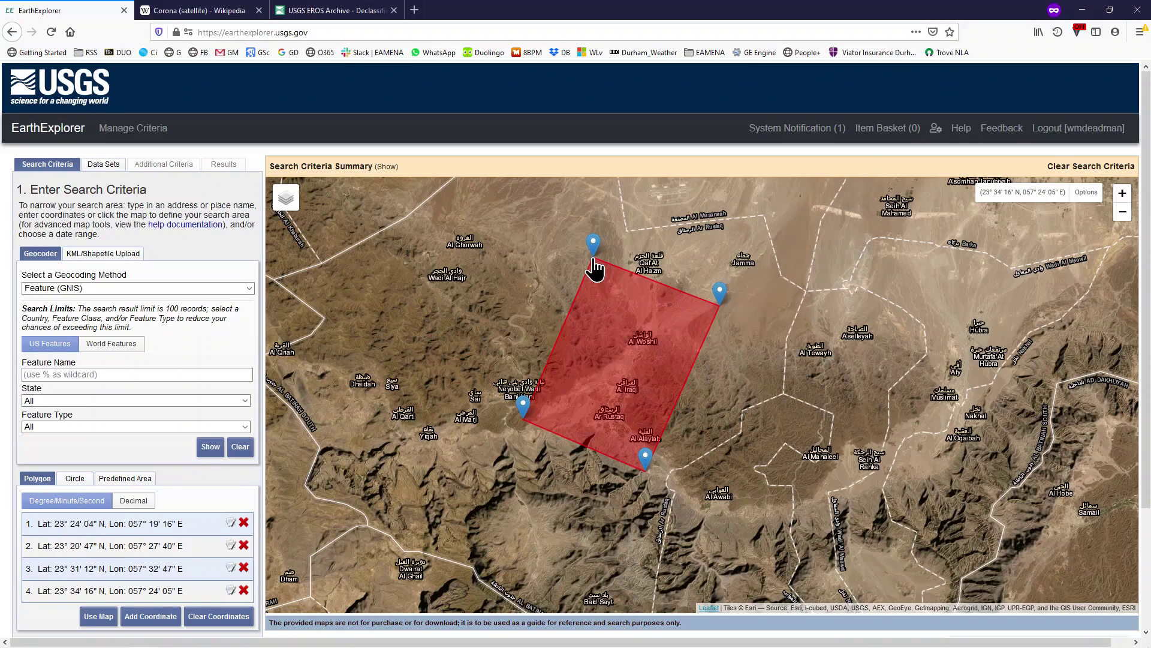
# Delete coordinate 4 and place a new fourth corner slightly lower near the top.
pyautogui.moveTo(593, 246)
pyautogui.mouseDown()
pyautogui.moveTo(623, 308)
pyautogui.moveTo(592, 273)
pyautogui.mouseUp()
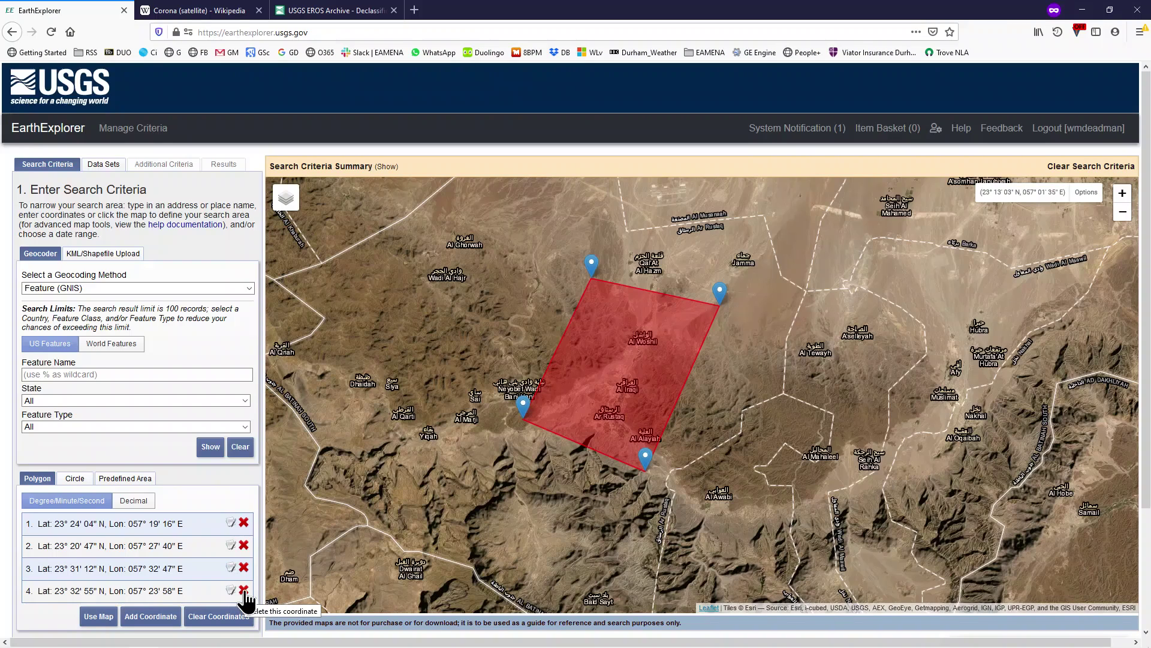
pyautogui.click(244, 590)
pyautogui.click(592, 283)
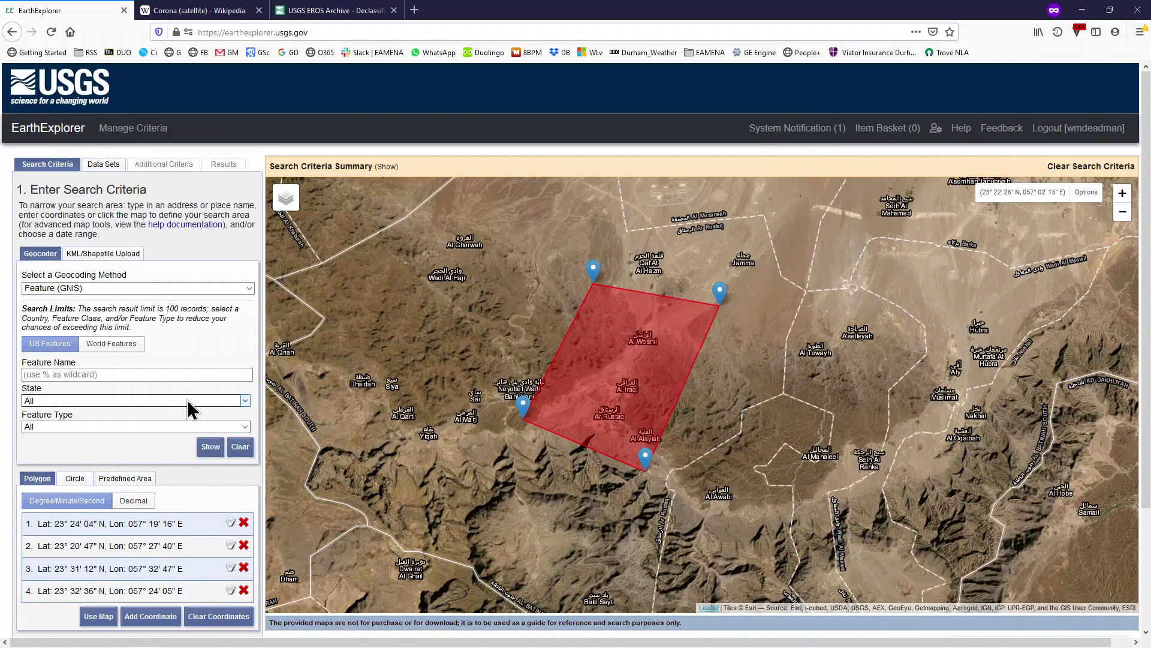
pyautogui.scroll(-3, 187, 401)
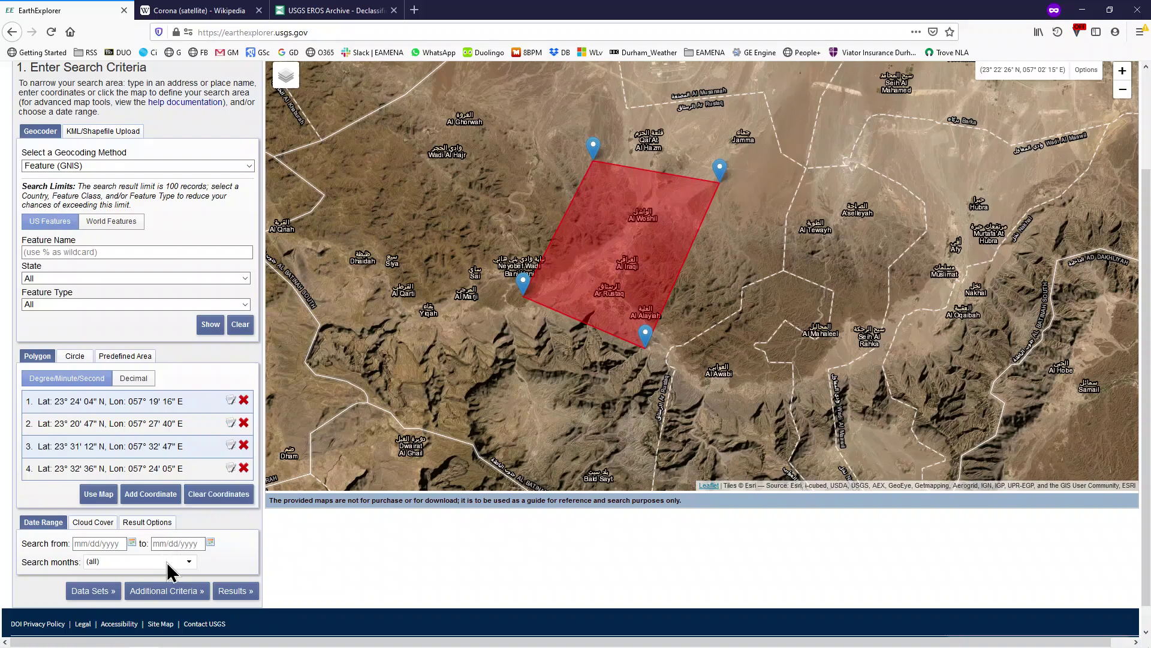
# In Data Sets, expand Declassified Data and tick Declass 1 (1996).
pyautogui.click(91, 590)
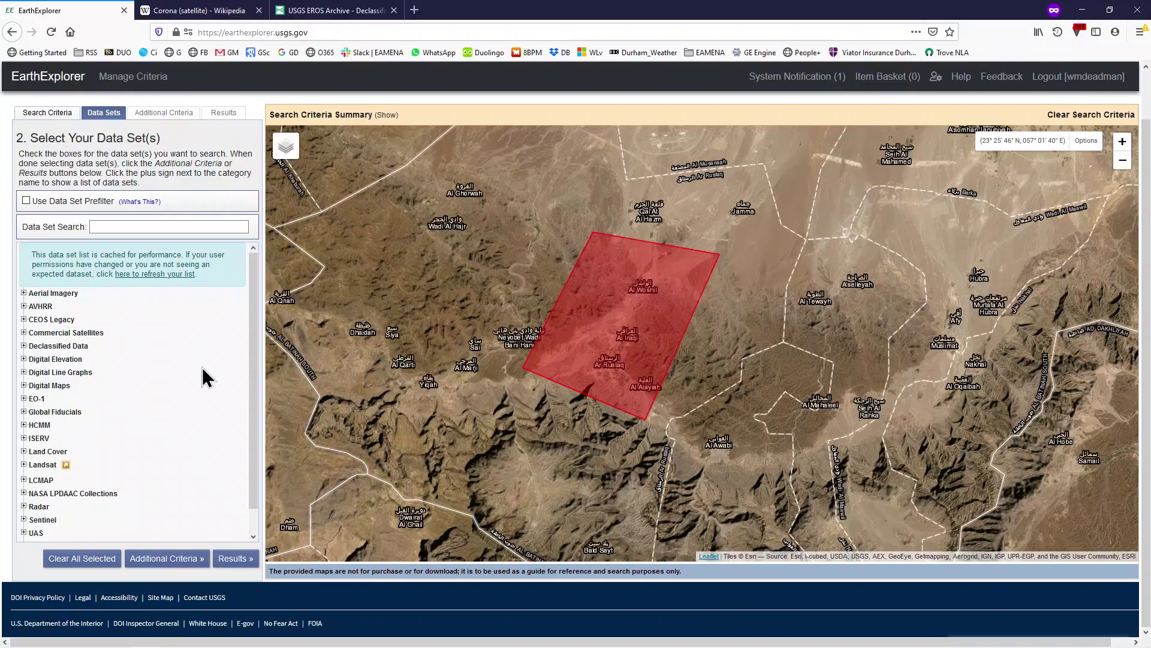
pyautogui.click(23, 346)
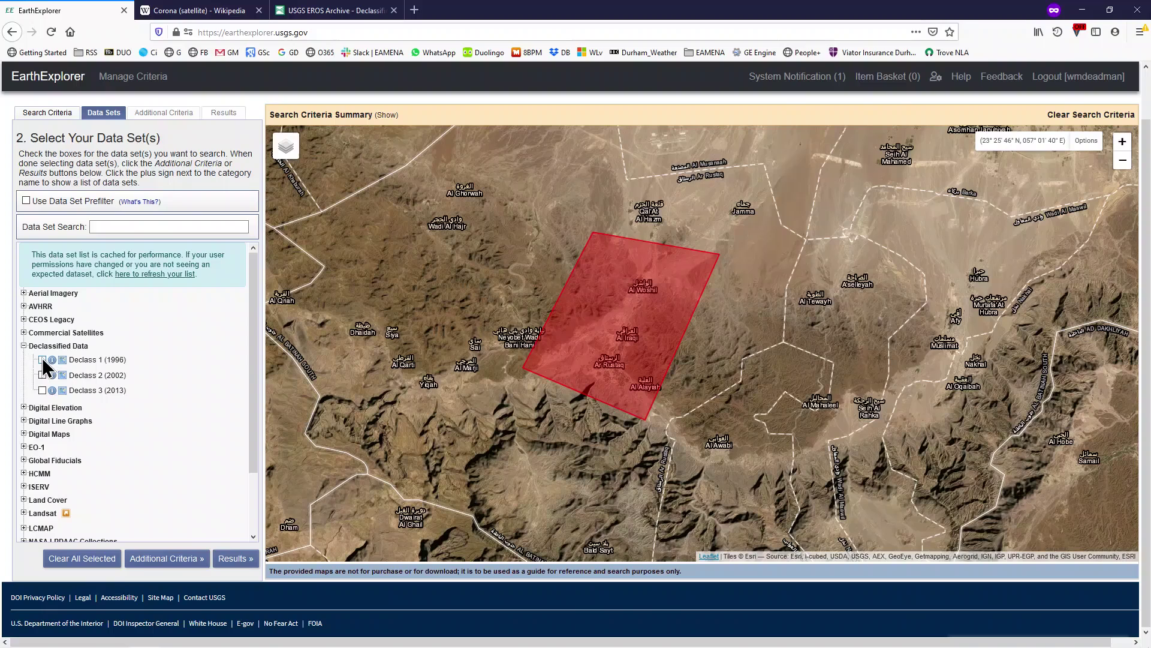
pyautogui.click(42, 359)
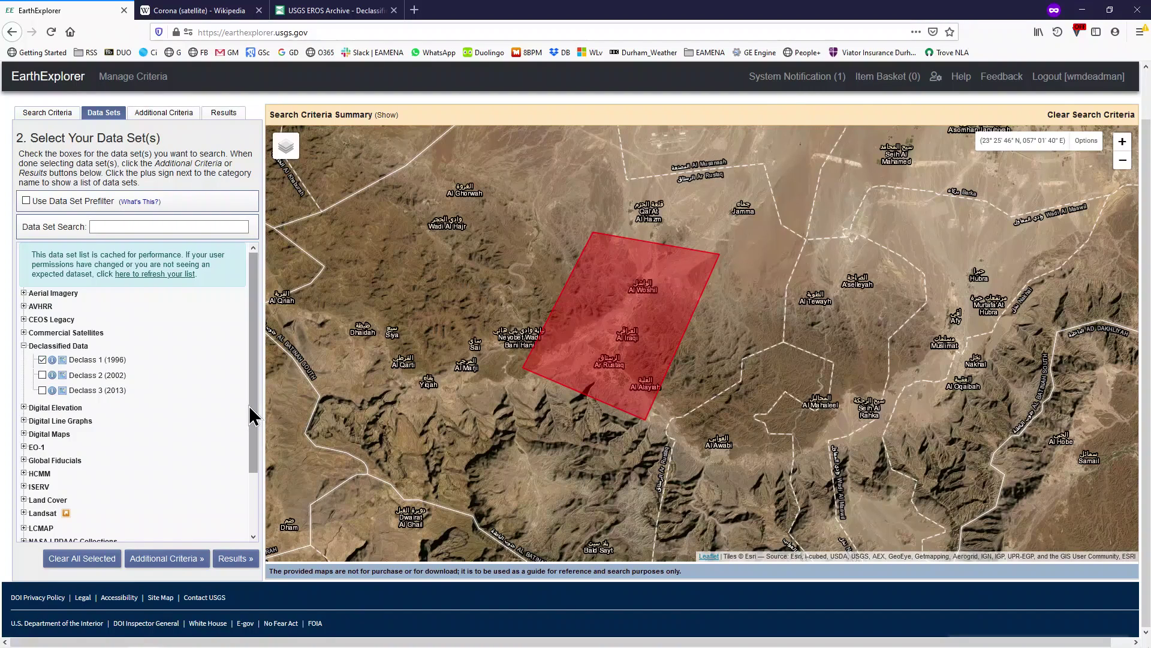
# Add a Camera Resolution criterion set to Stereo High.
pyautogui.click(165, 558)
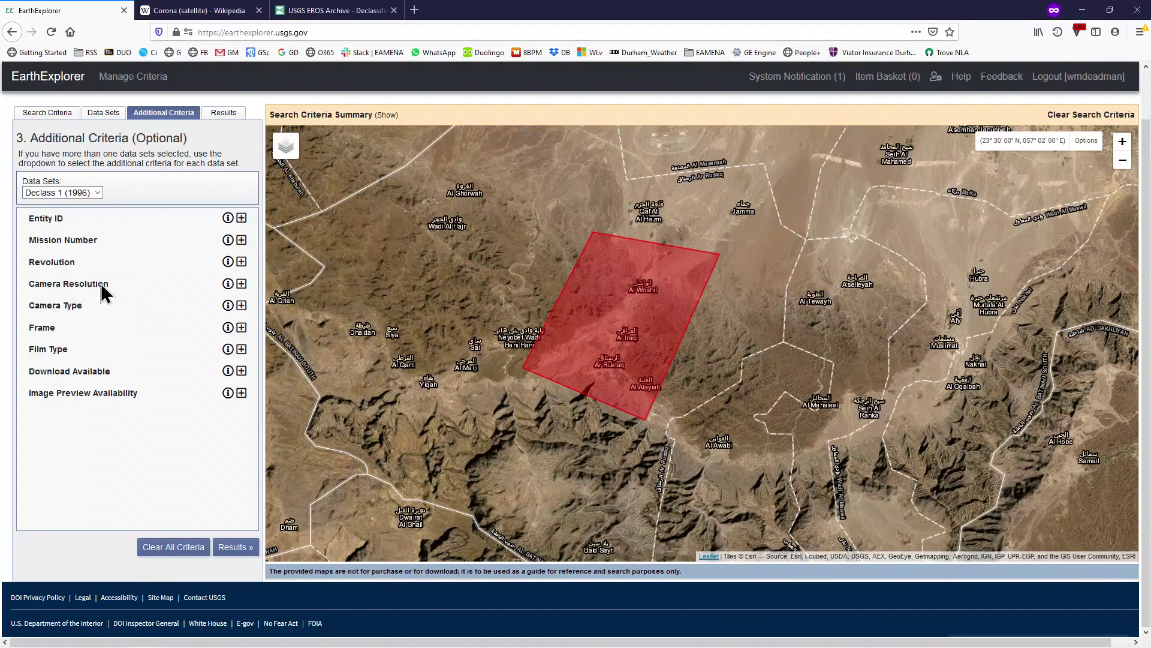
pyautogui.click(242, 284)
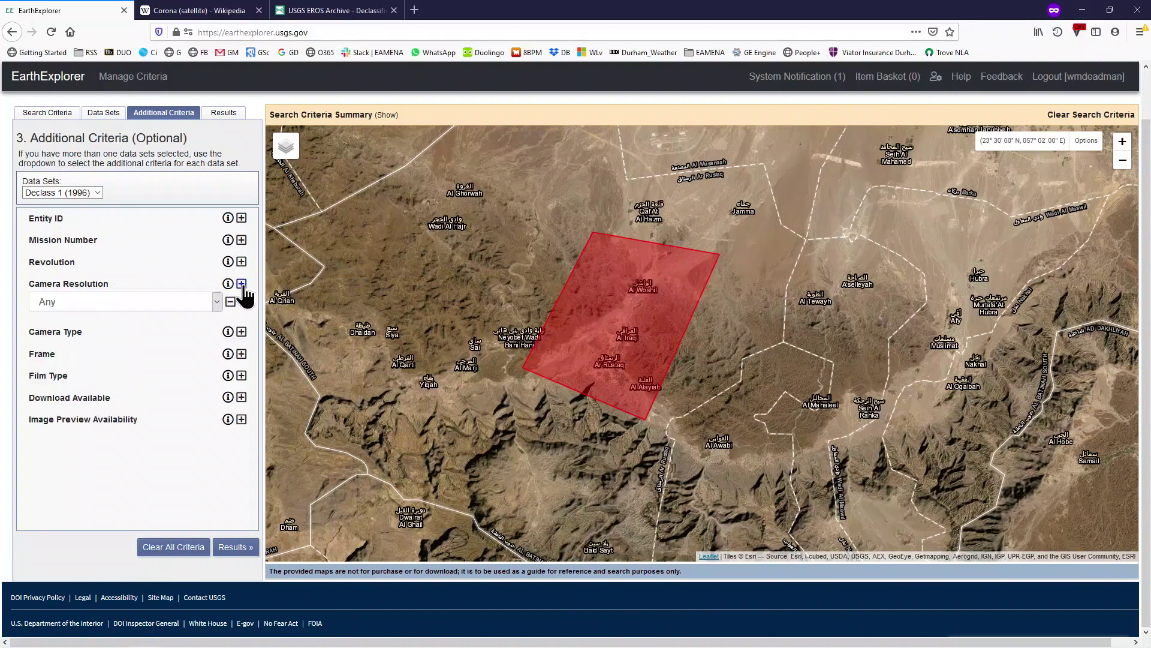
pyautogui.click(217, 302)
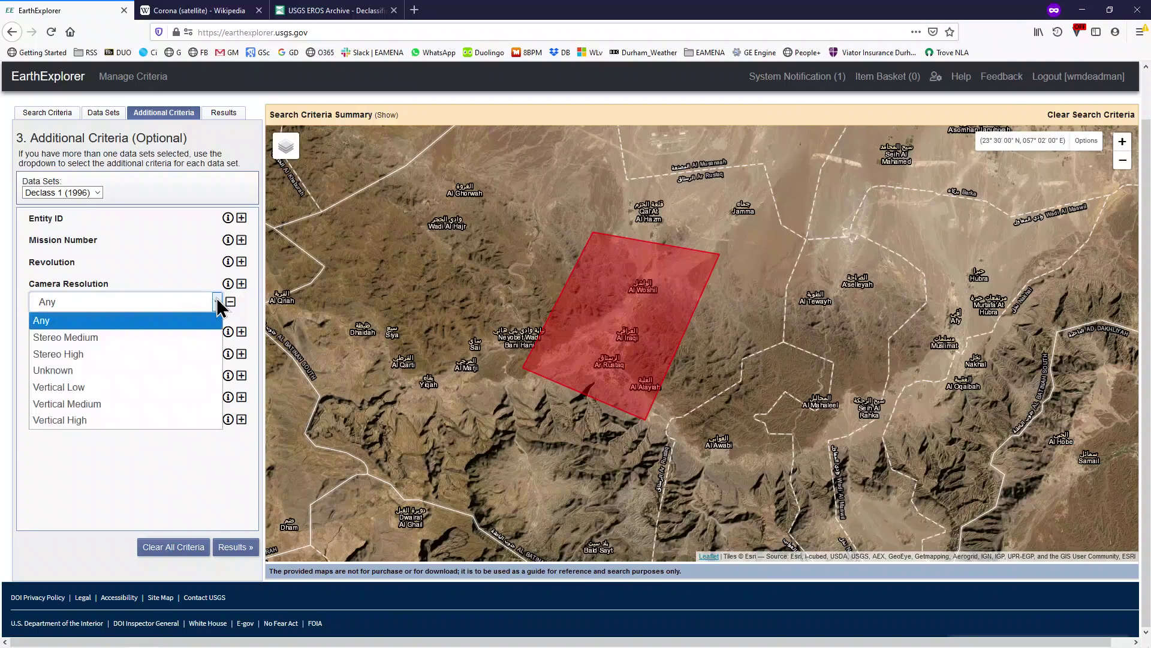
pyautogui.click(96, 354)
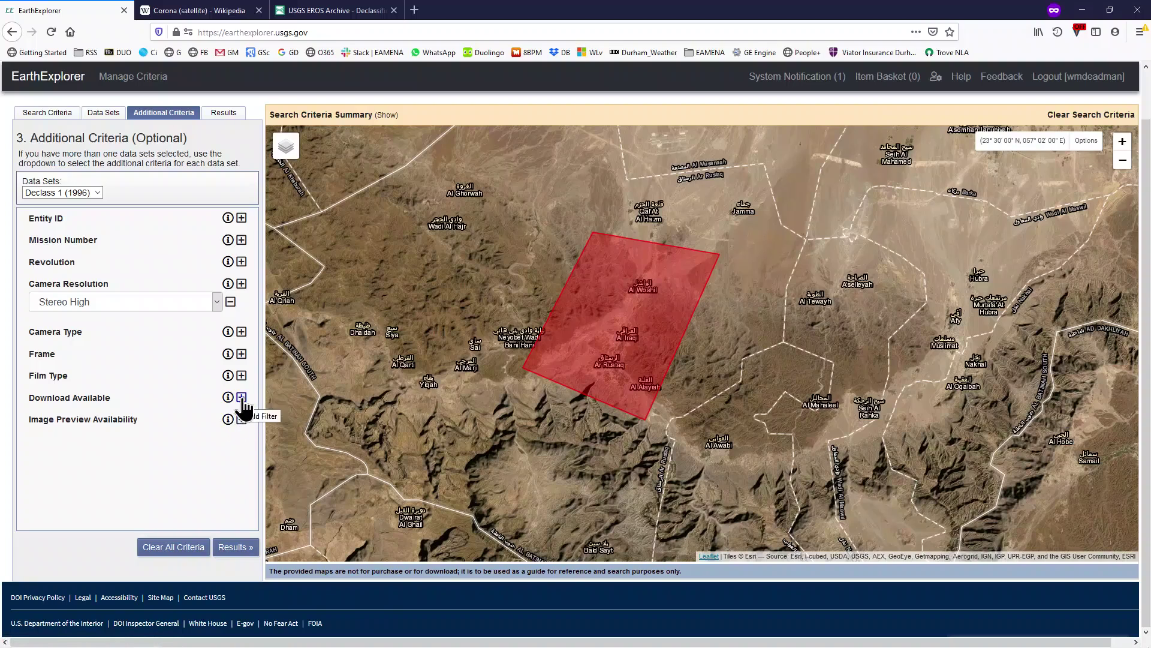
# Add a Download Available criterion set to Yes and show the search results.
pyautogui.click(242, 397)
pyautogui.click(218, 416)
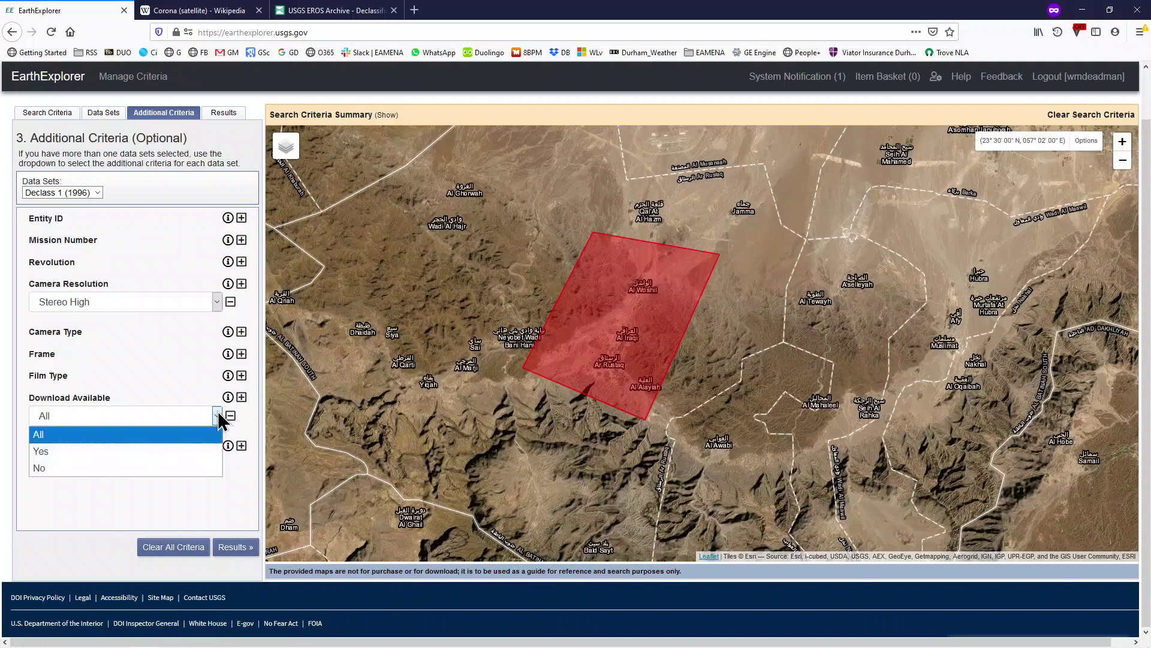
pyautogui.click(102, 453)
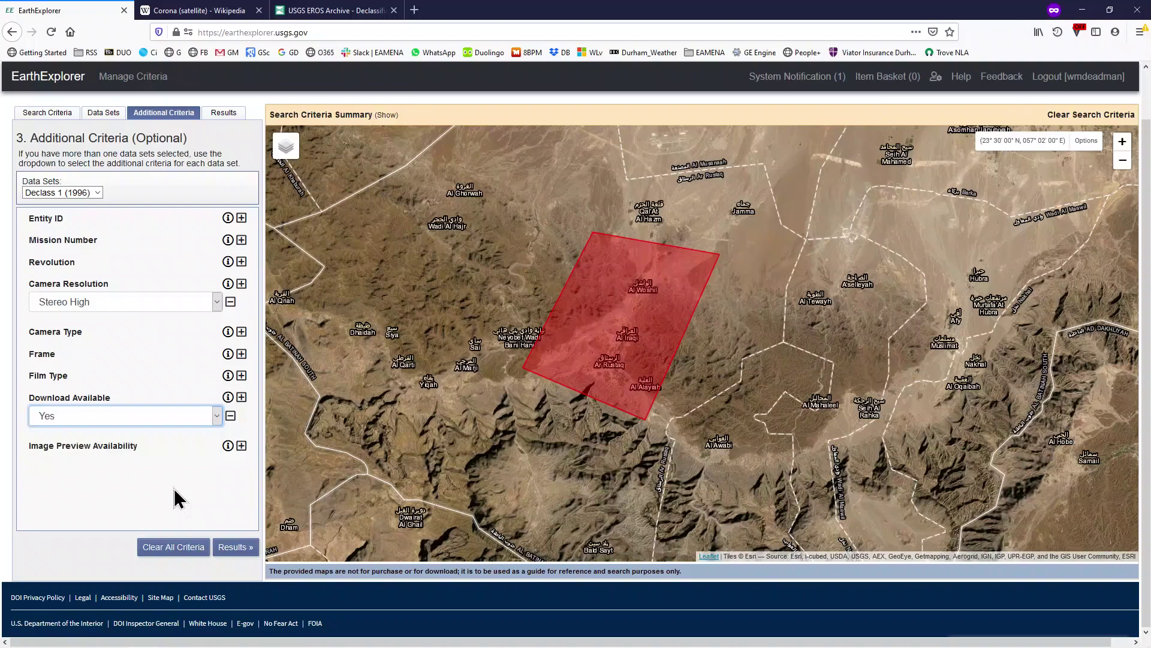
pyautogui.click(235, 547)
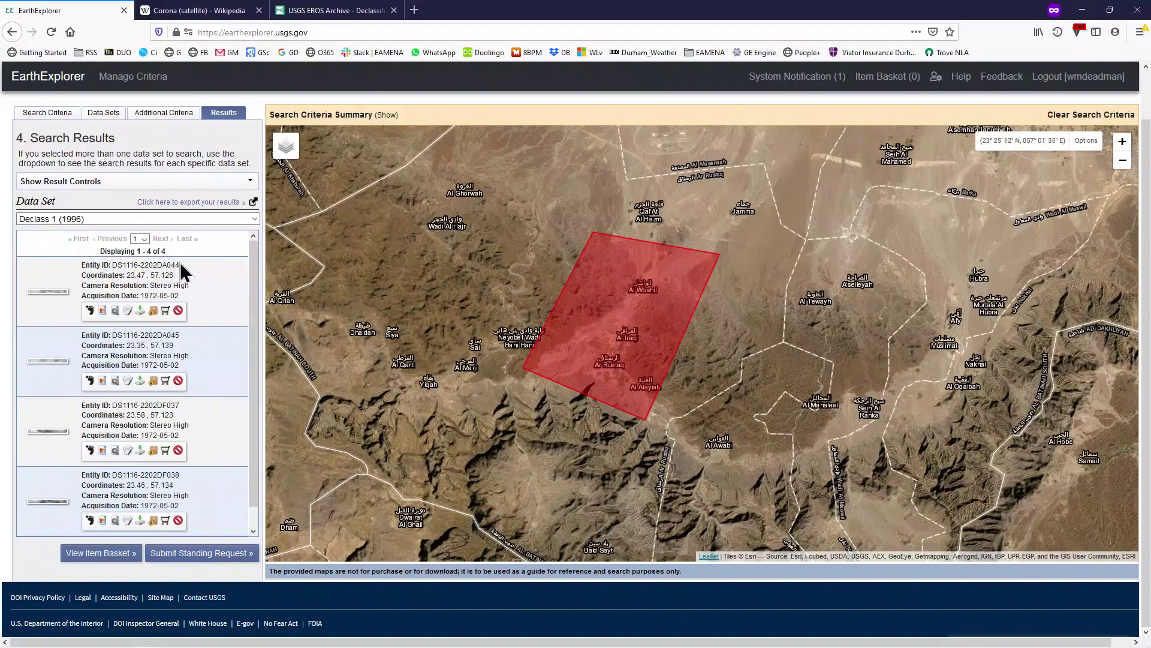
# Show, then hide, the map footprints of all four Declass 1 results.
pyautogui.moveTo(258, 304); pyautogui.dragTo(262, 264)
pyautogui.click(90, 311)
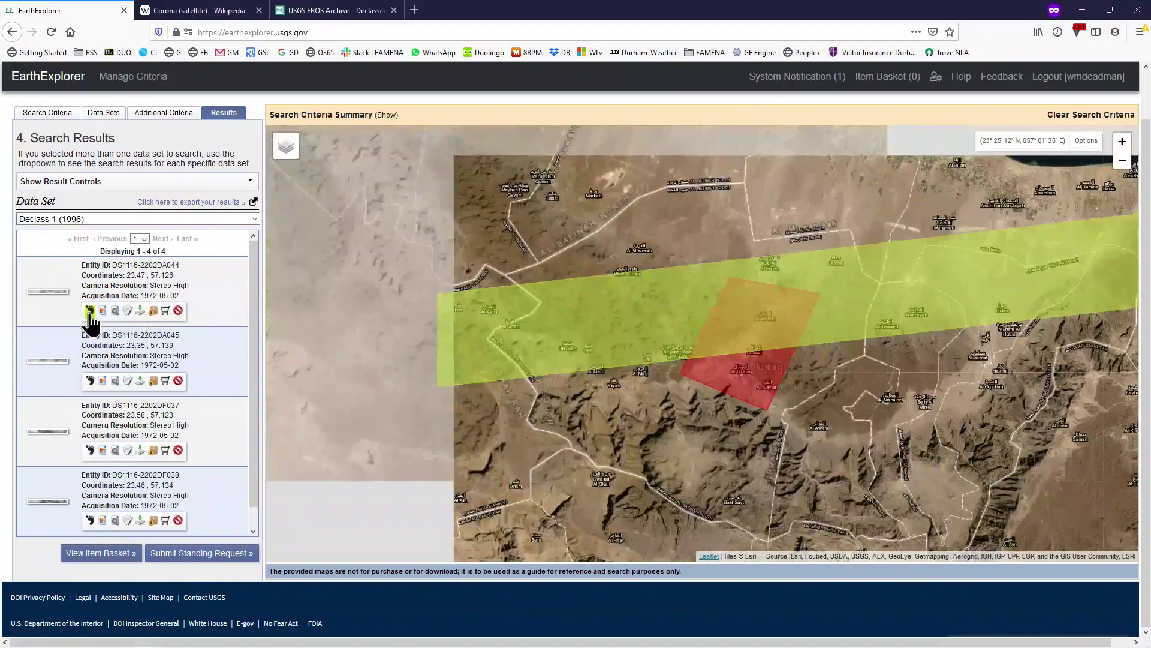
pyautogui.click(90, 381)
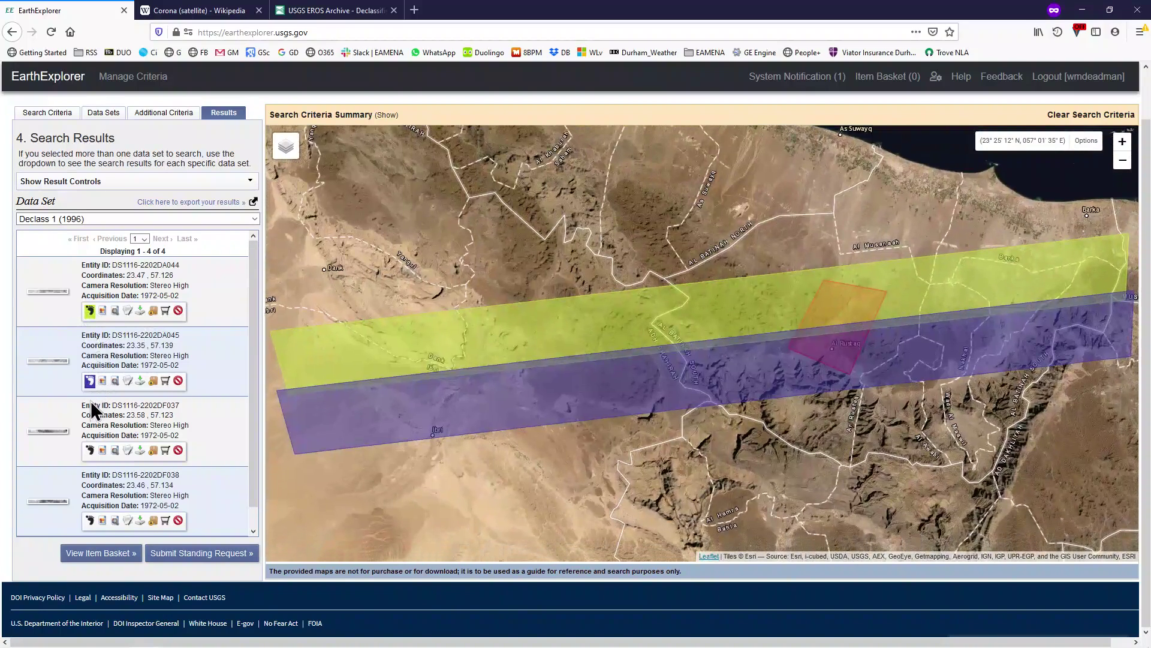
pyautogui.click(90, 451)
pyautogui.click(90, 519)
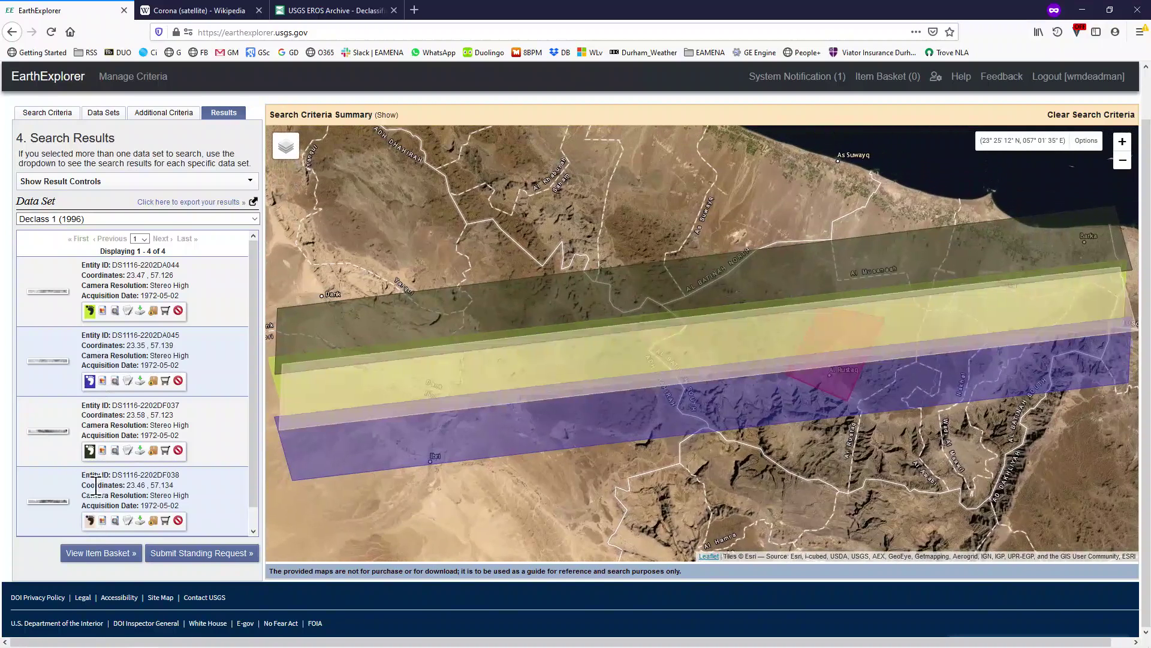
pyautogui.scroll(-1, 95, 521)
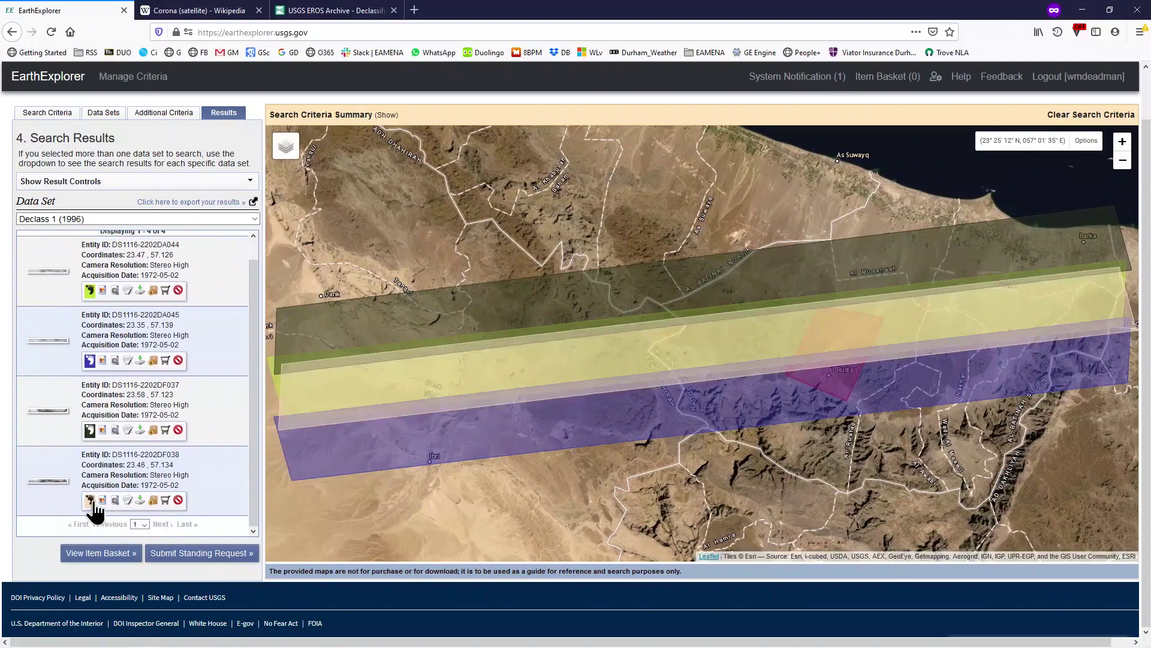
pyautogui.click(90, 500)
pyautogui.click(90, 430)
pyautogui.click(90, 360)
pyautogui.scroll(1, 90, 360)
pyautogui.click(90, 310)
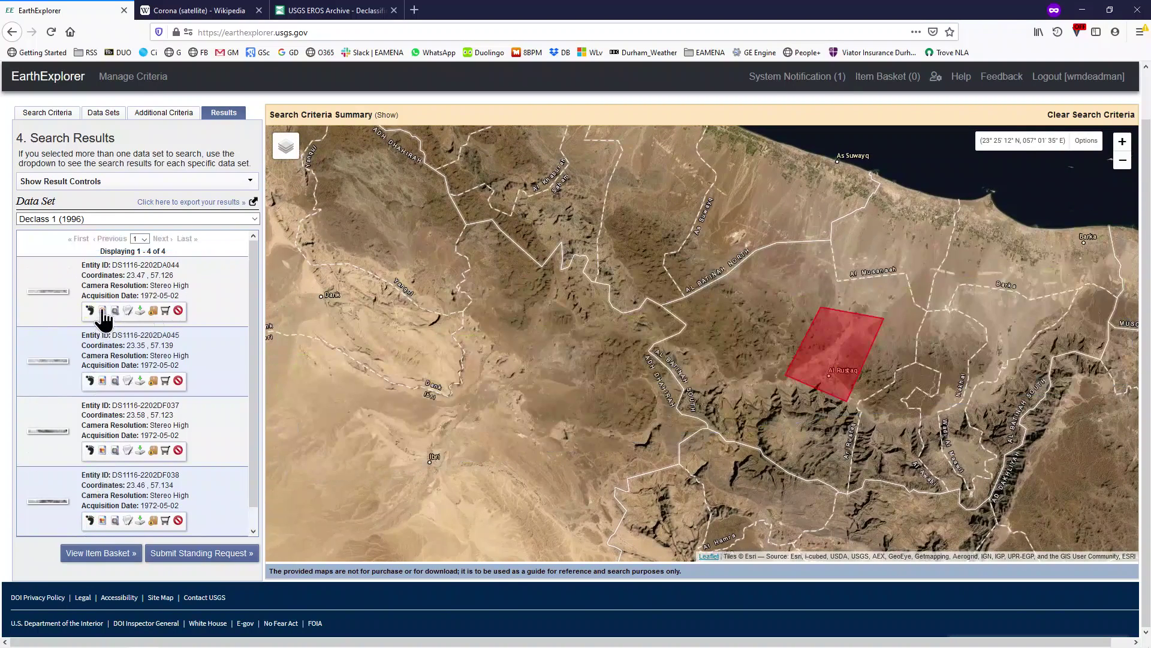
# Turn on the browse image overlay for results one through four.
pyautogui.click(102, 311)
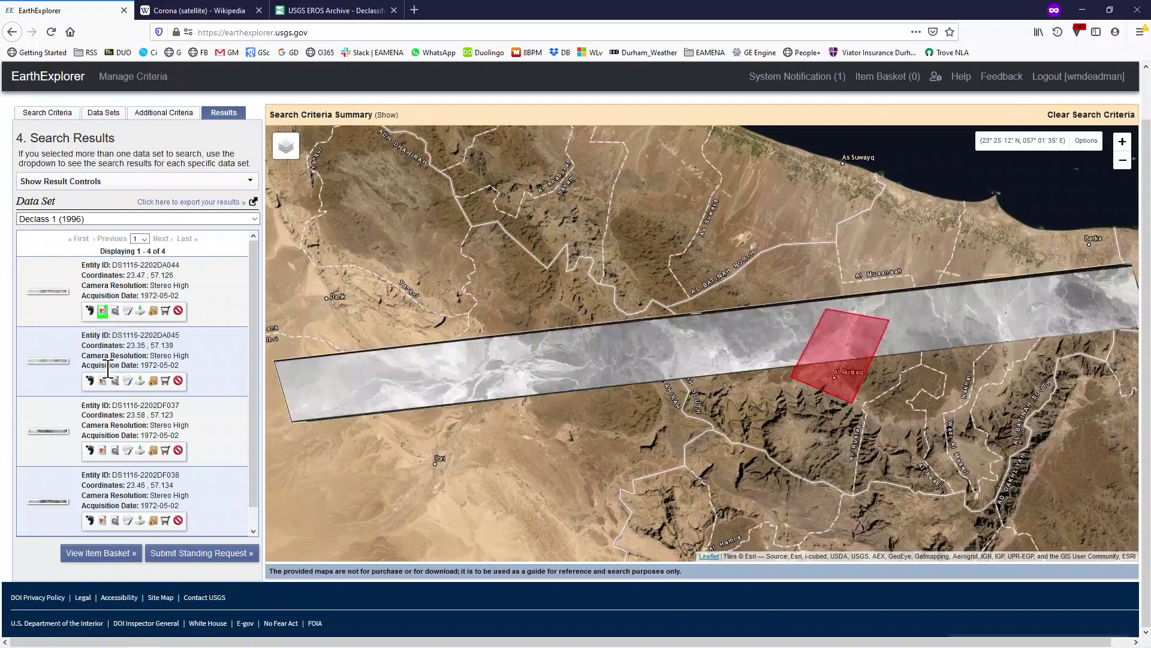
pyautogui.click(103, 380)
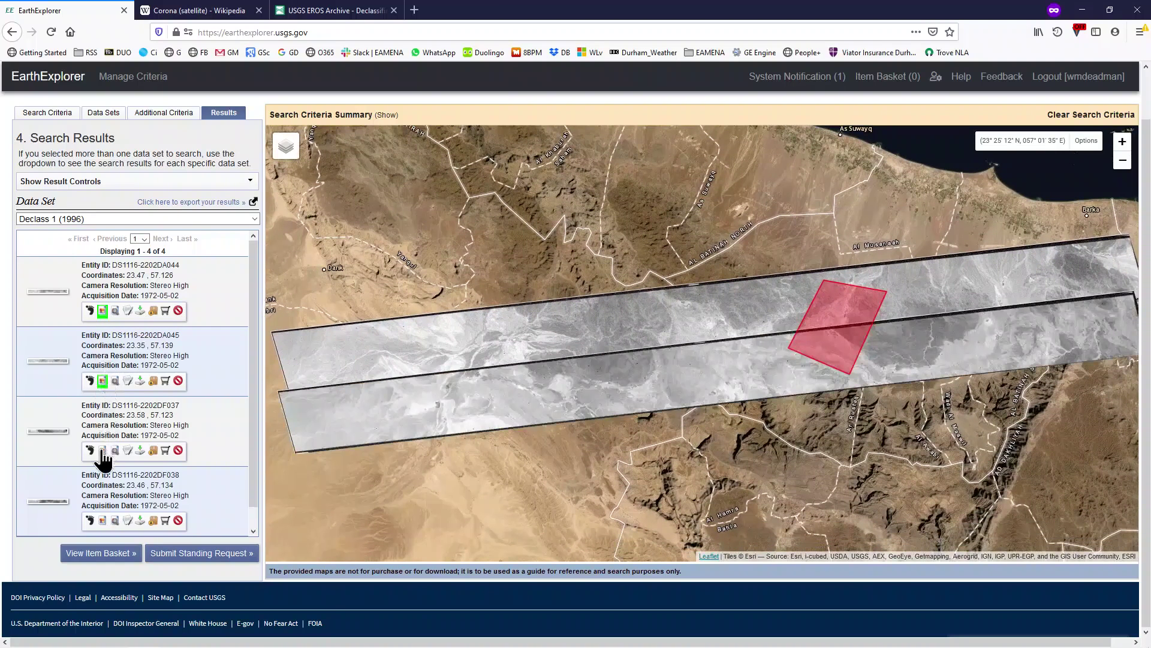
pyautogui.click(103, 450)
pyautogui.click(102, 520)
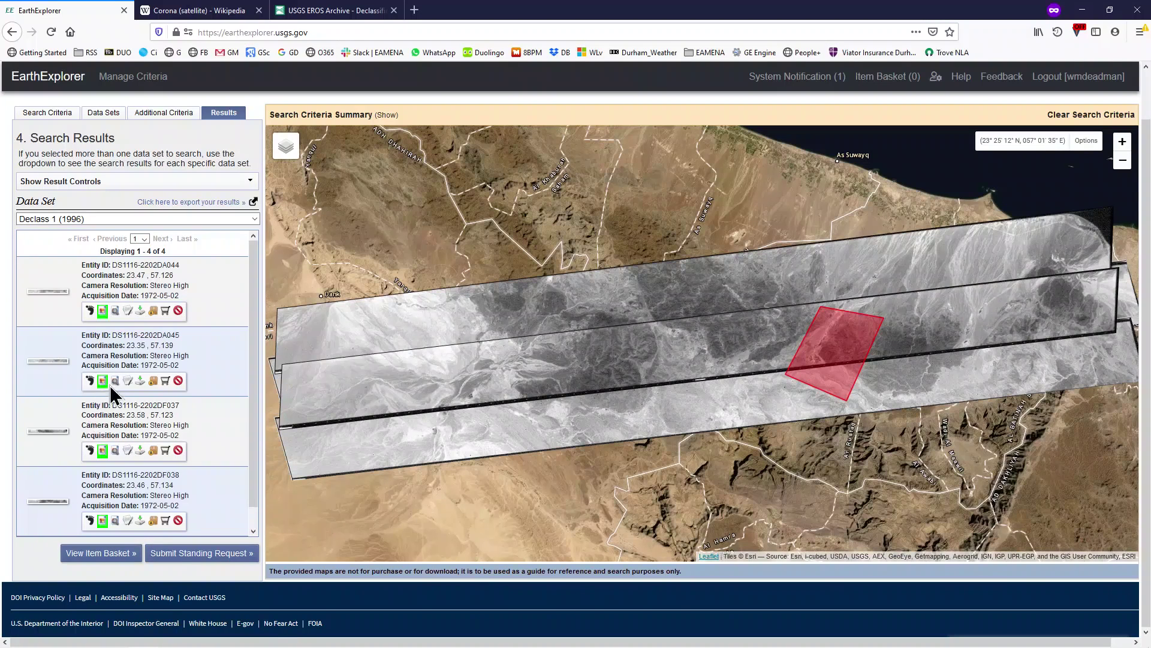
# View DS1116-2202DF037's metadata and full-size browse image, then close both.
pyautogui.click(128, 453)
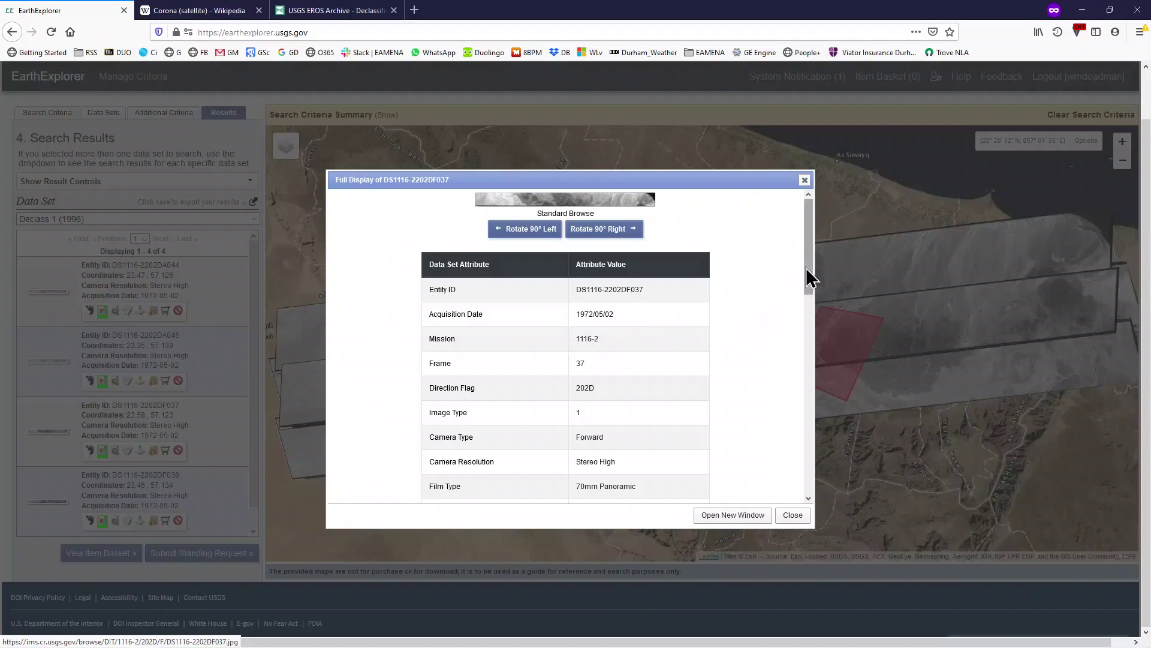
pyautogui.moveTo(809, 277); pyautogui.dragTo(802, 241)
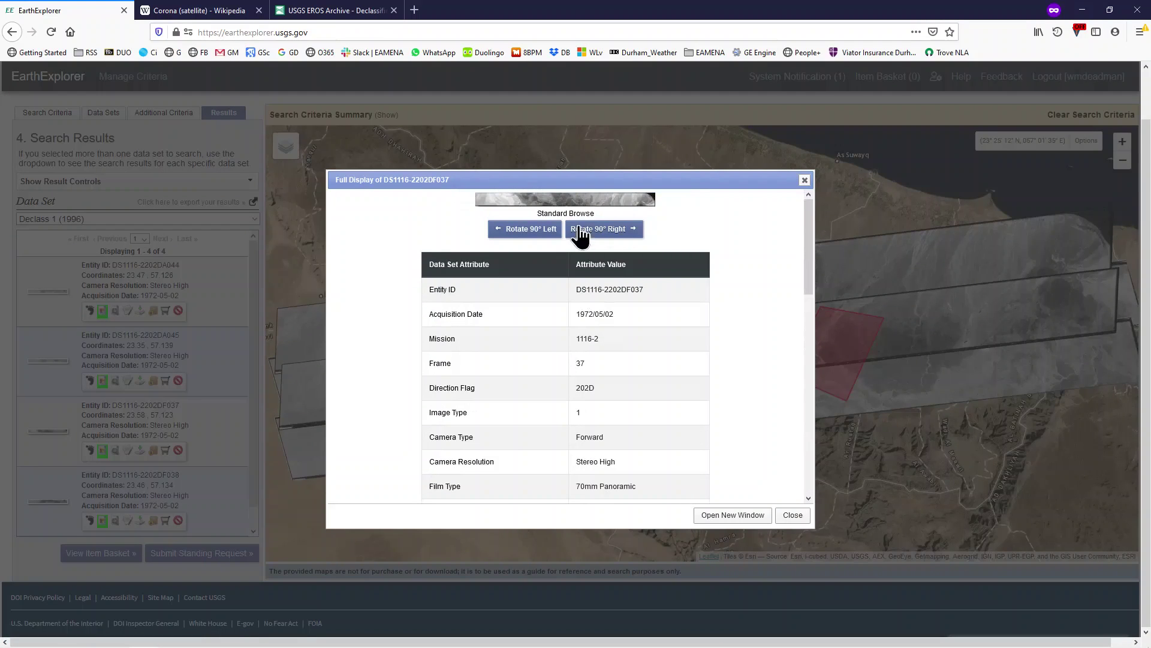
pyautogui.click(570, 204)
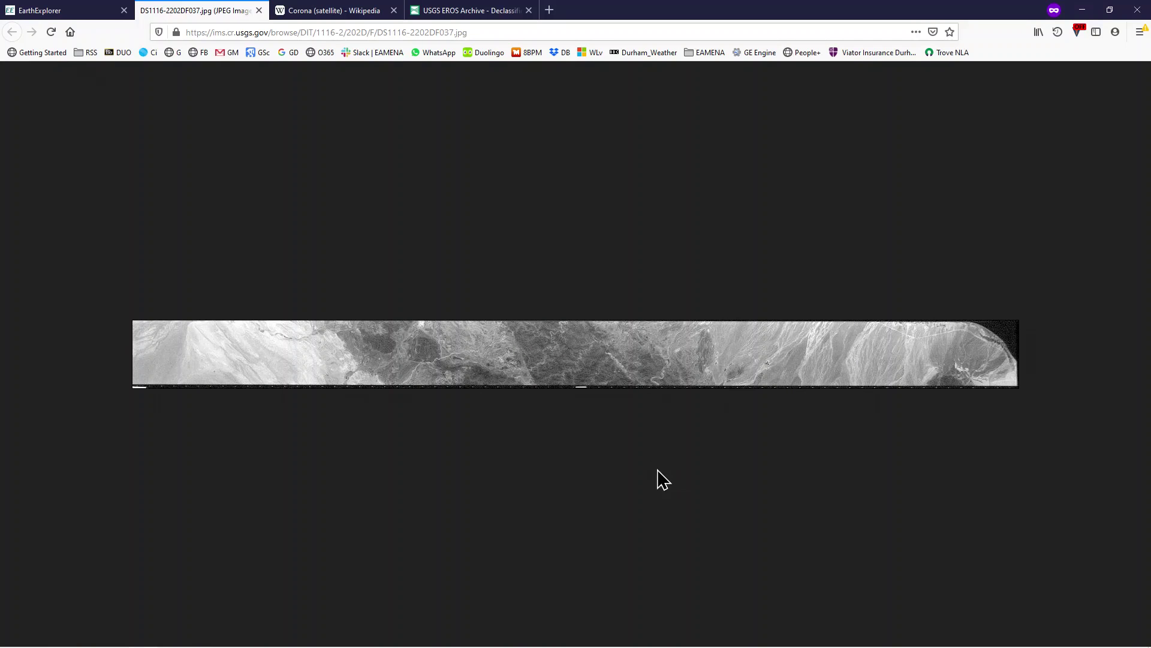
pyautogui.click(259, 10)
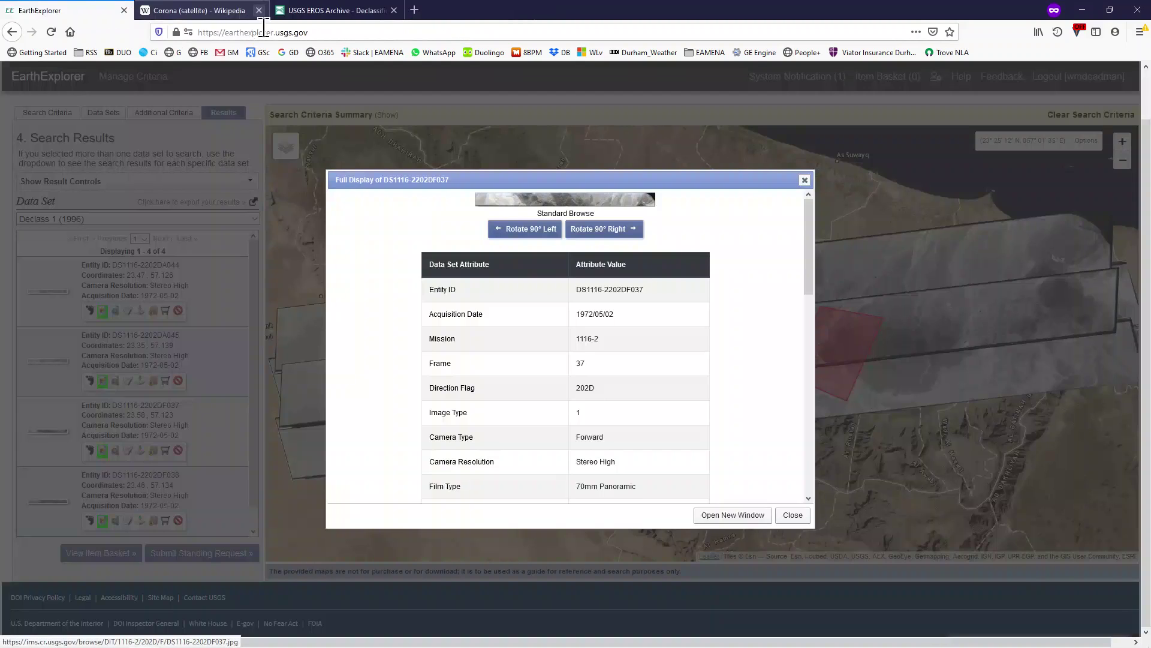
pyautogui.click(792, 515)
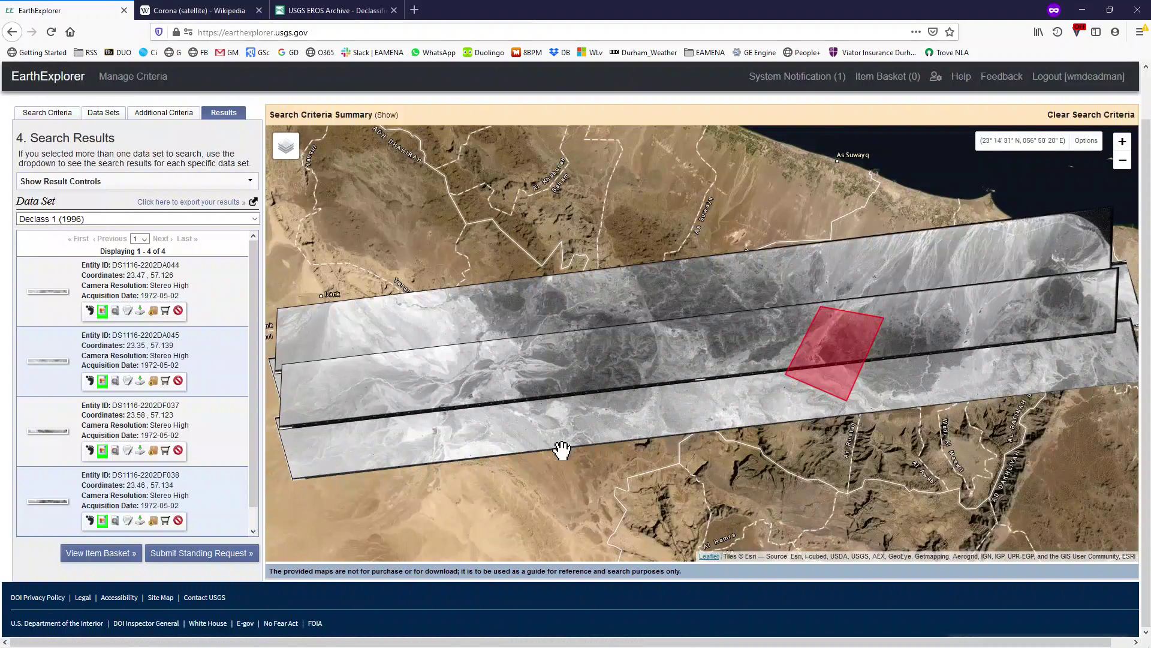
# Remove the browse overlays of the first three results, leaving DS1116-2202DF038's.
pyautogui.click(103, 450)
pyautogui.click(102, 381)
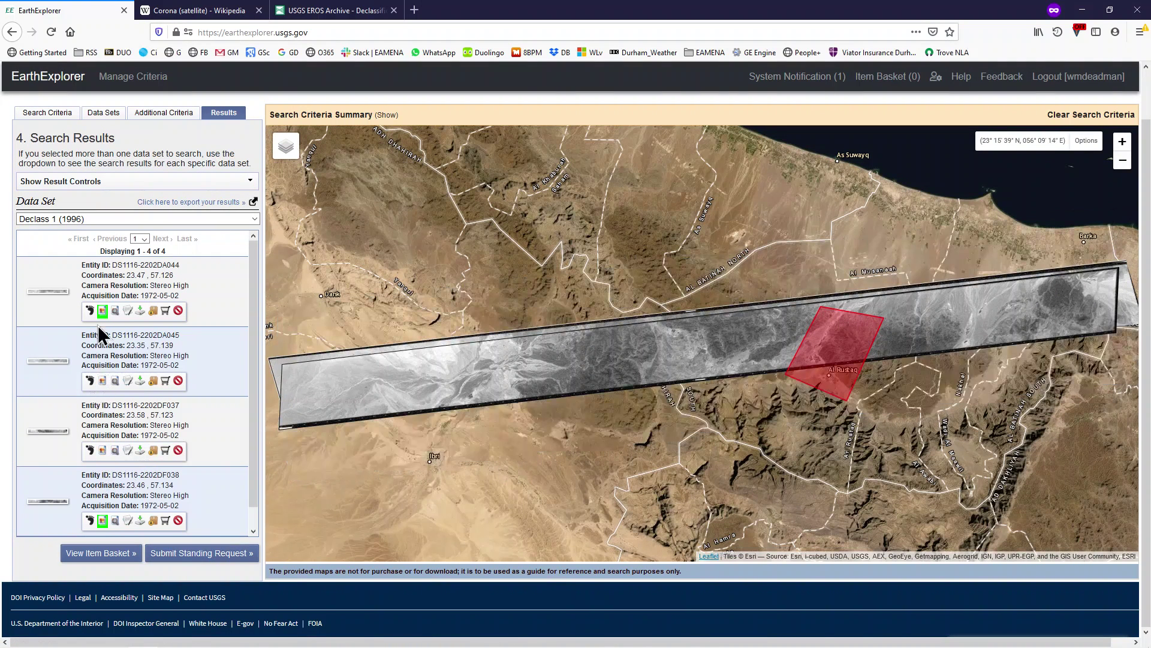
pyautogui.click(103, 310)
pyautogui.scroll(2, 120, 360)
pyautogui.scroll(-1, 150, 420)
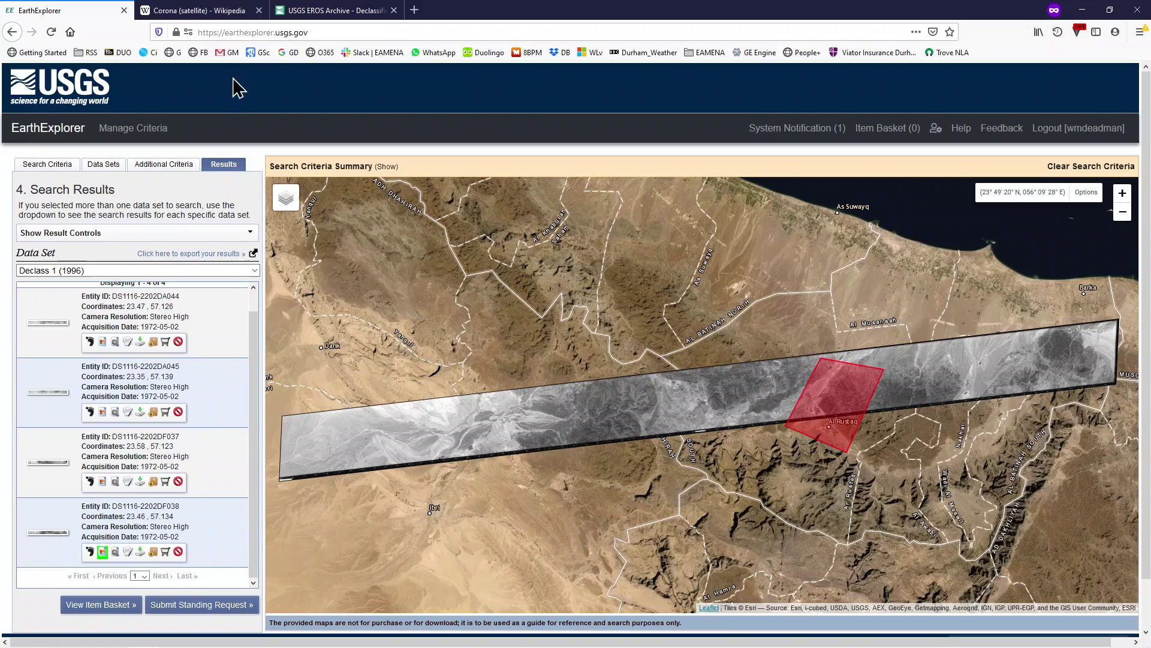
# In the Corona Wikipedia article, scroll the Launches table to mission 1116 and highlight its notes.
pyautogui.click(212, 13)
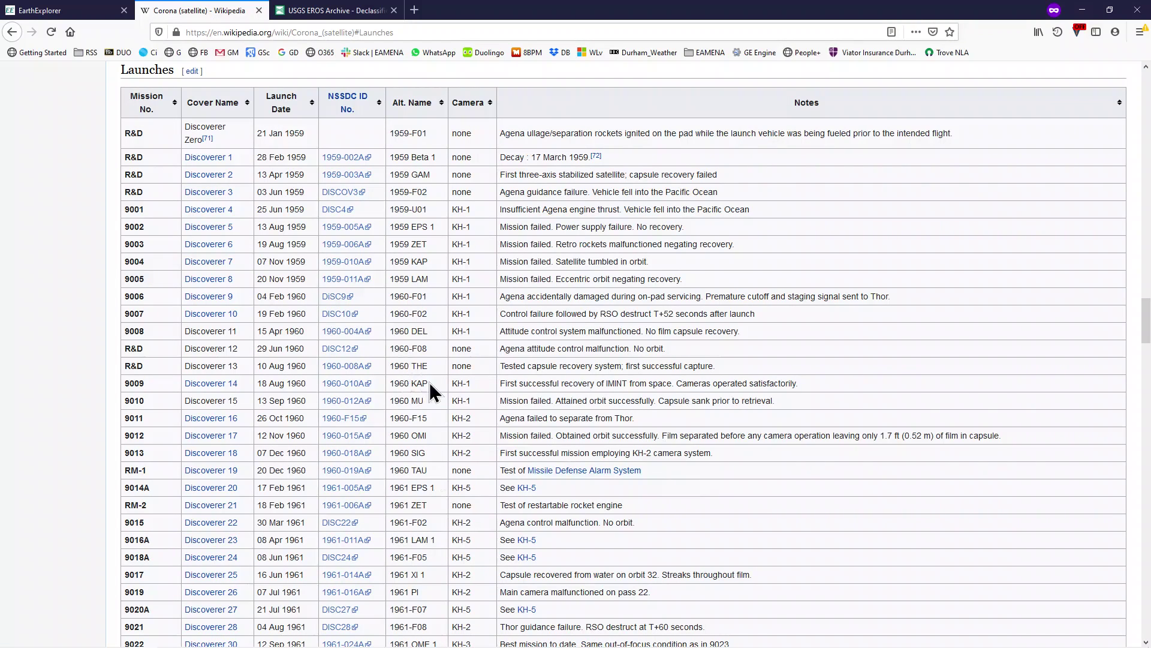
pyautogui.click(54, 11)
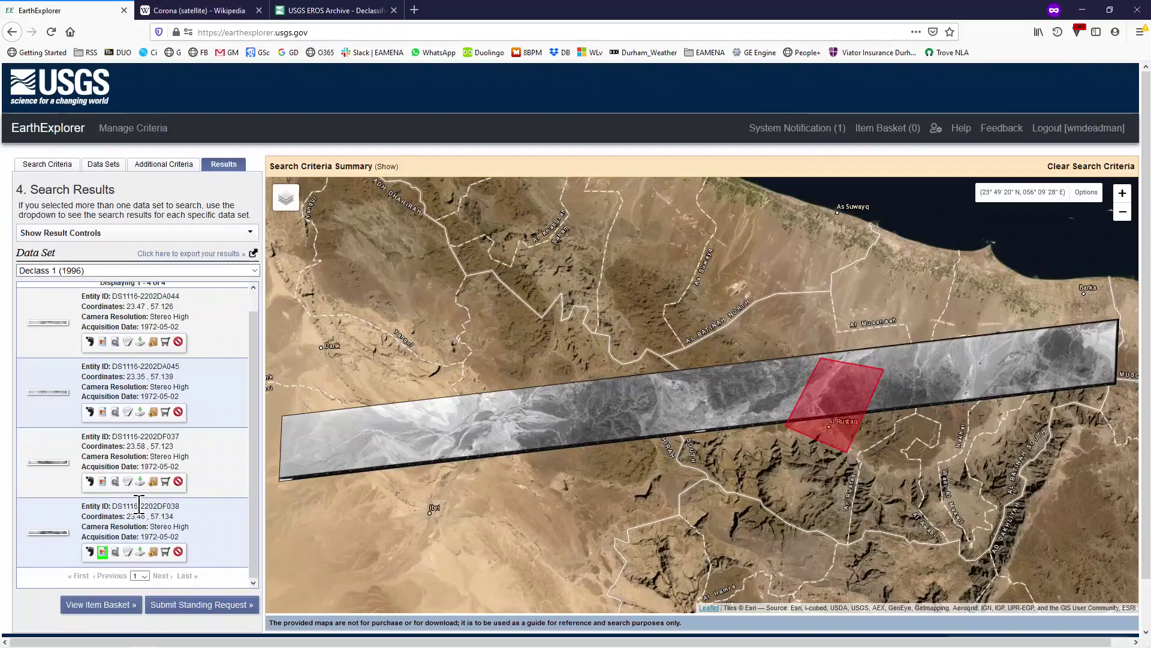
pyautogui.click(193, 15)
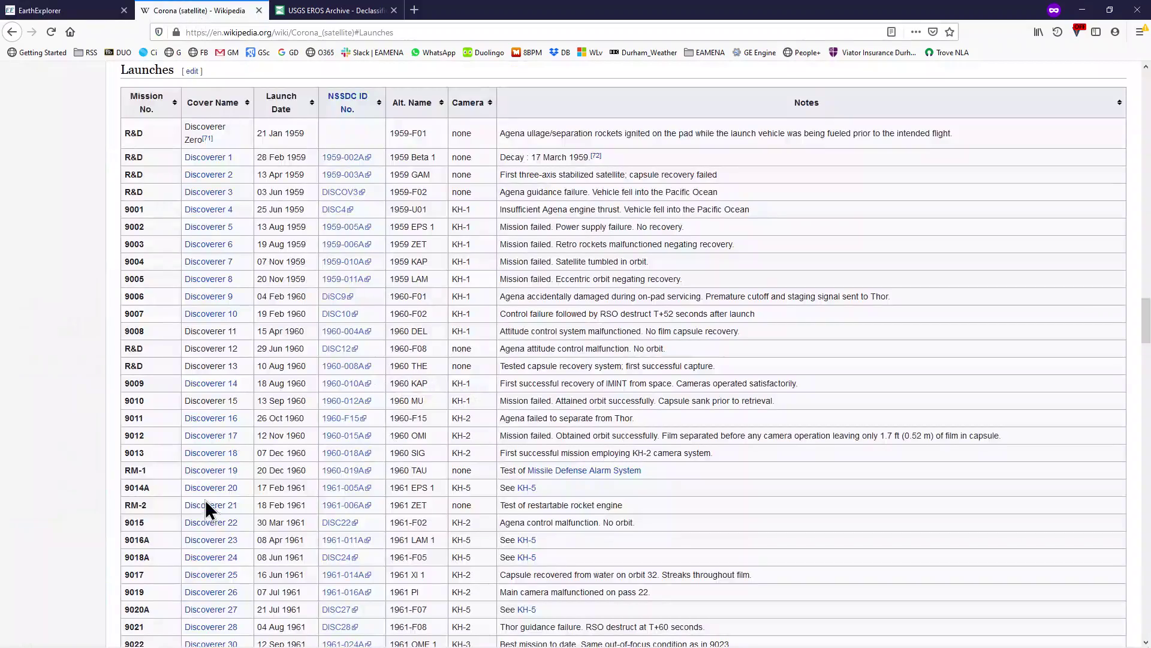
pyautogui.scroll(-15, 178, 481)
pyautogui.scroll(-8, 178, 478)
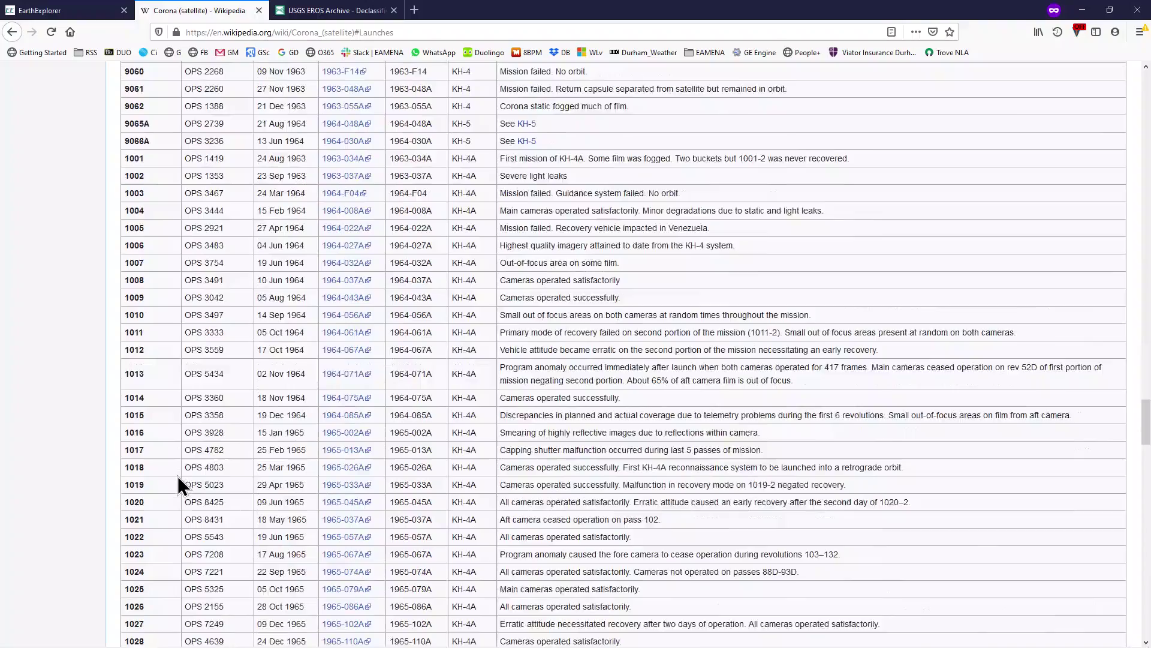
pyautogui.scroll(-12, 172, 472)
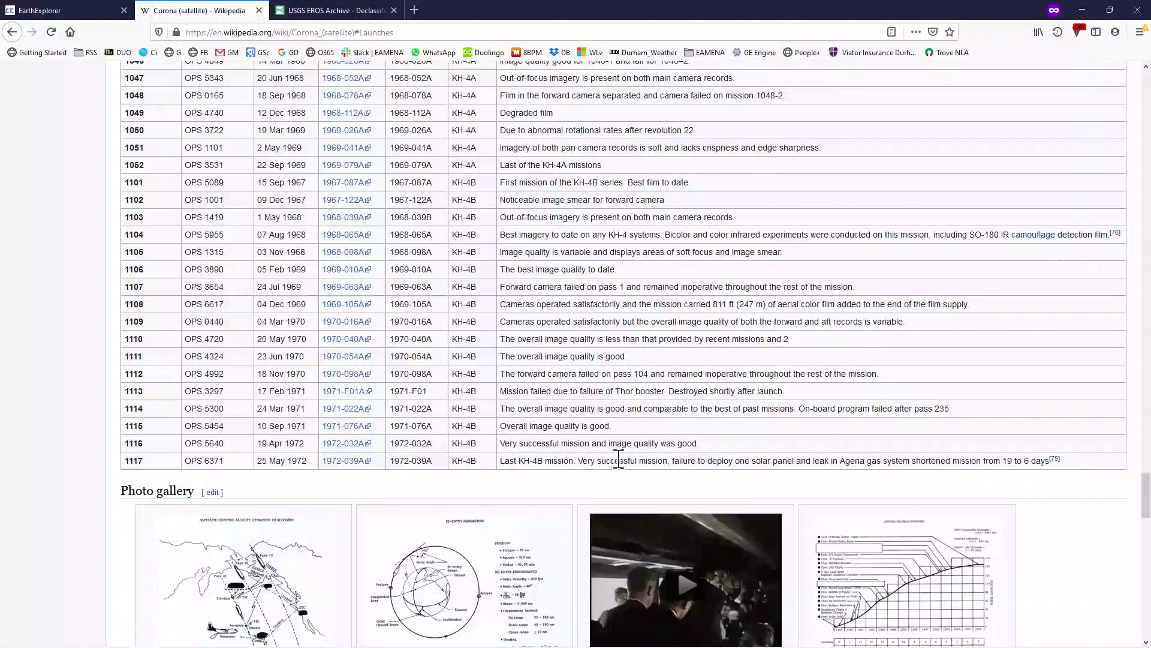
pyautogui.moveTo(501, 443); pyautogui.dragTo(692, 445)
pyautogui.click(713, 445)
# On the USGS EROS Archive page, select '1114-1117' in the KH-4B Successful Missions cell.
pyautogui.click(339, 10)
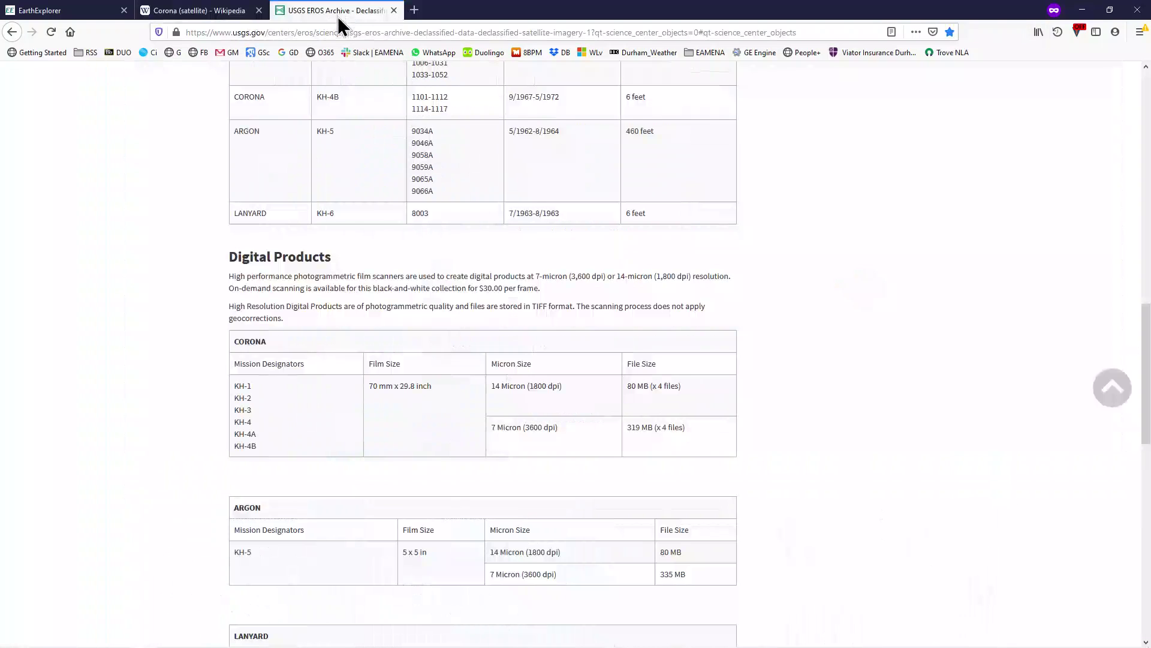
pyautogui.scroll(15, 160, 384)
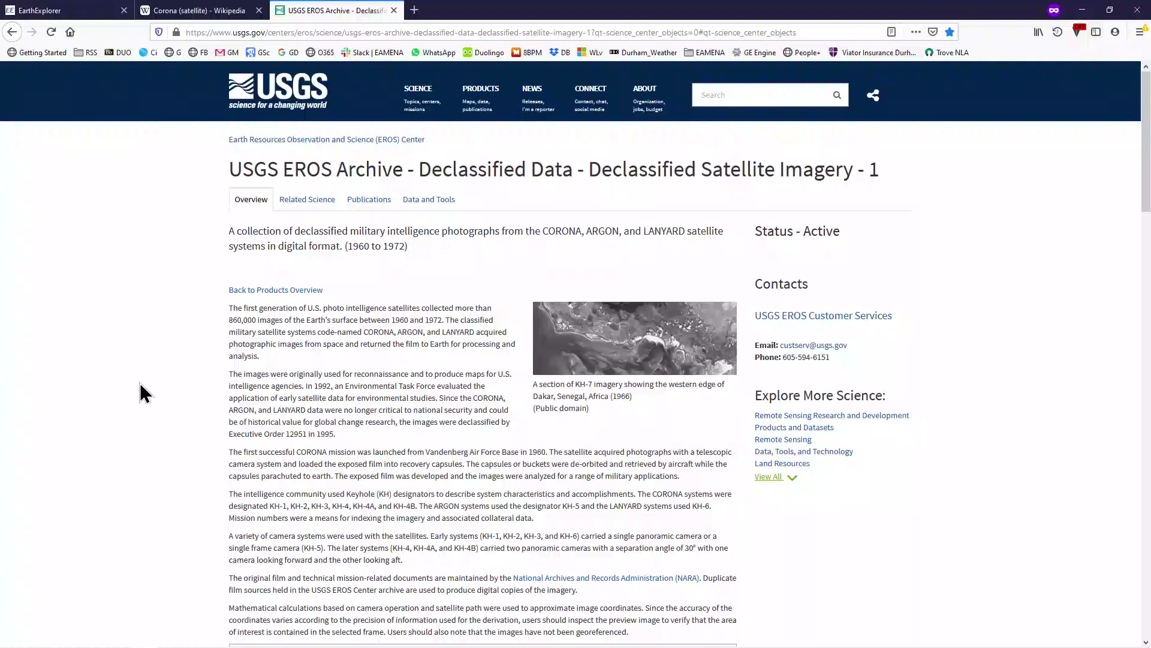
pyautogui.scroll(-8, 160, 360)
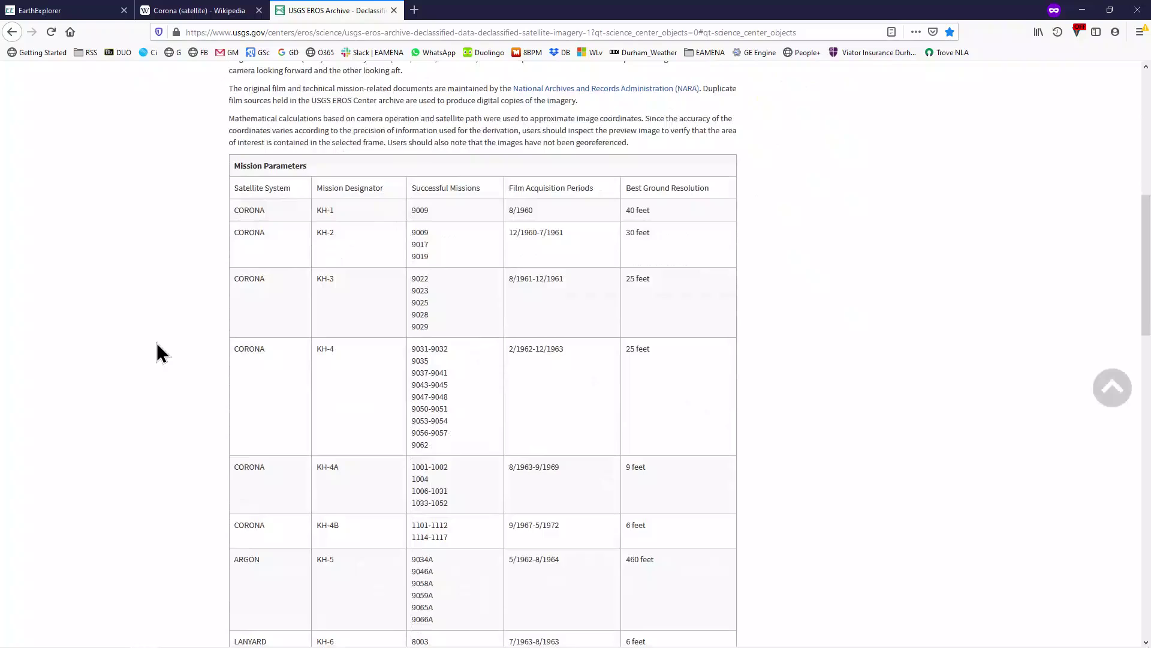
pyautogui.scroll(-2, 159, 353)
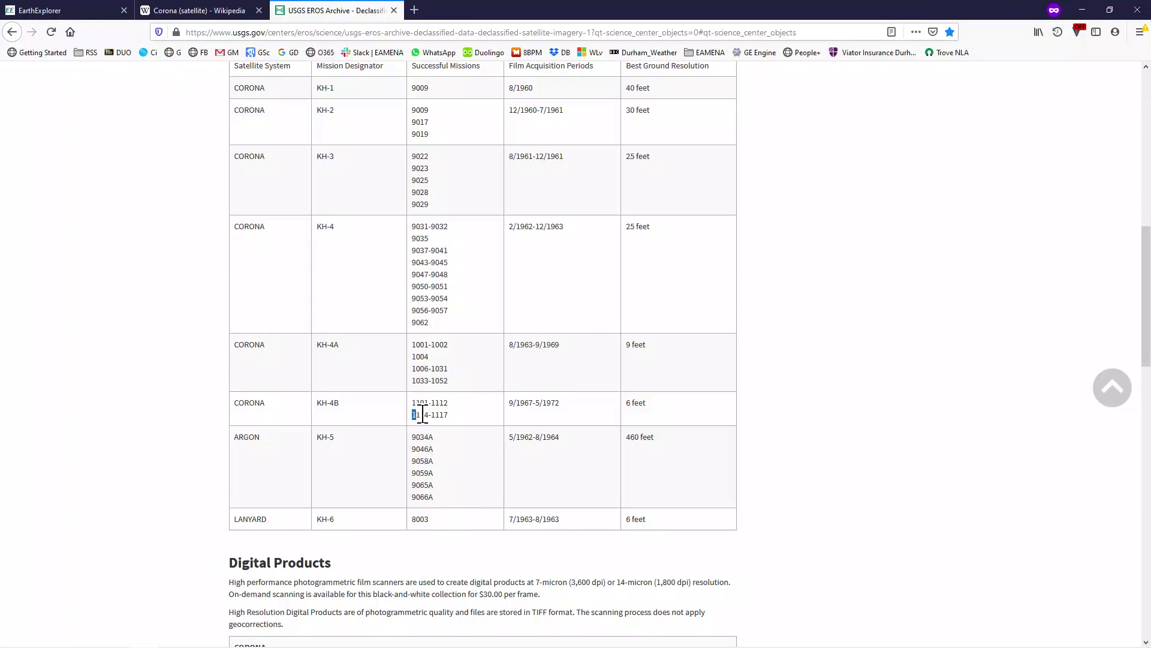
pyautogui.moveTo(422, 414); pyautogui.dragTo(460, 414)
pyautogui.moveTo(414, 413); pyautogui.dragTo(462, 414)
# Download DS1116-2202DF038's Standard Format .tgz and save it into the Desktop GIS\Corona folder.
pyautogui.click(76, 10)
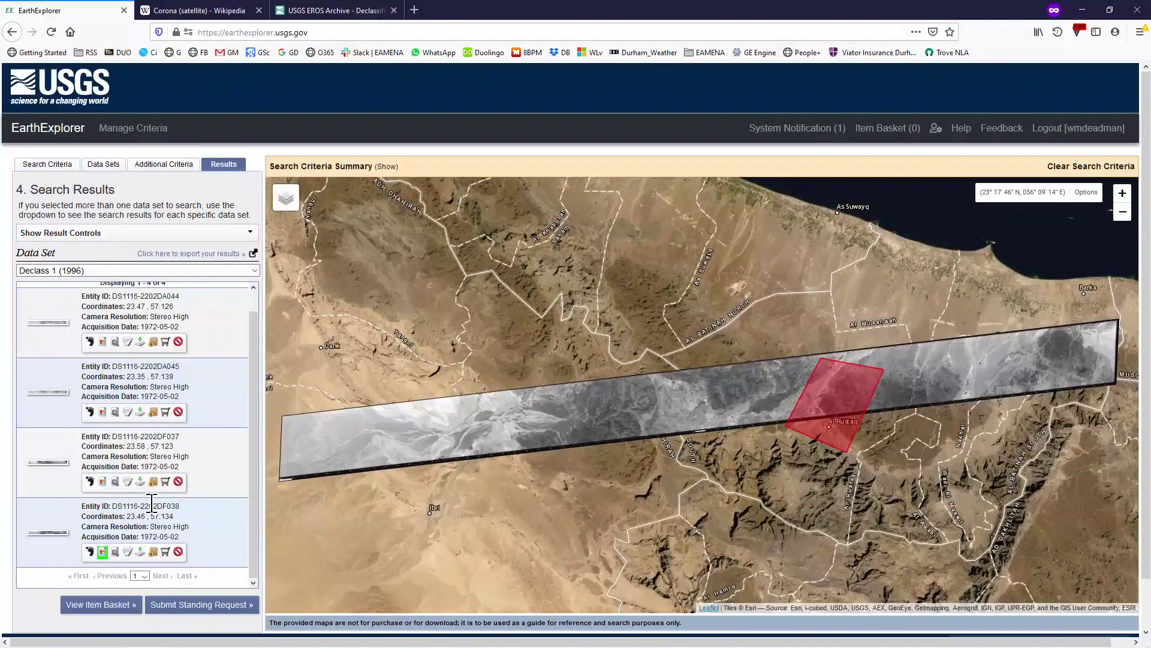
pyautogui.click(140, 551)
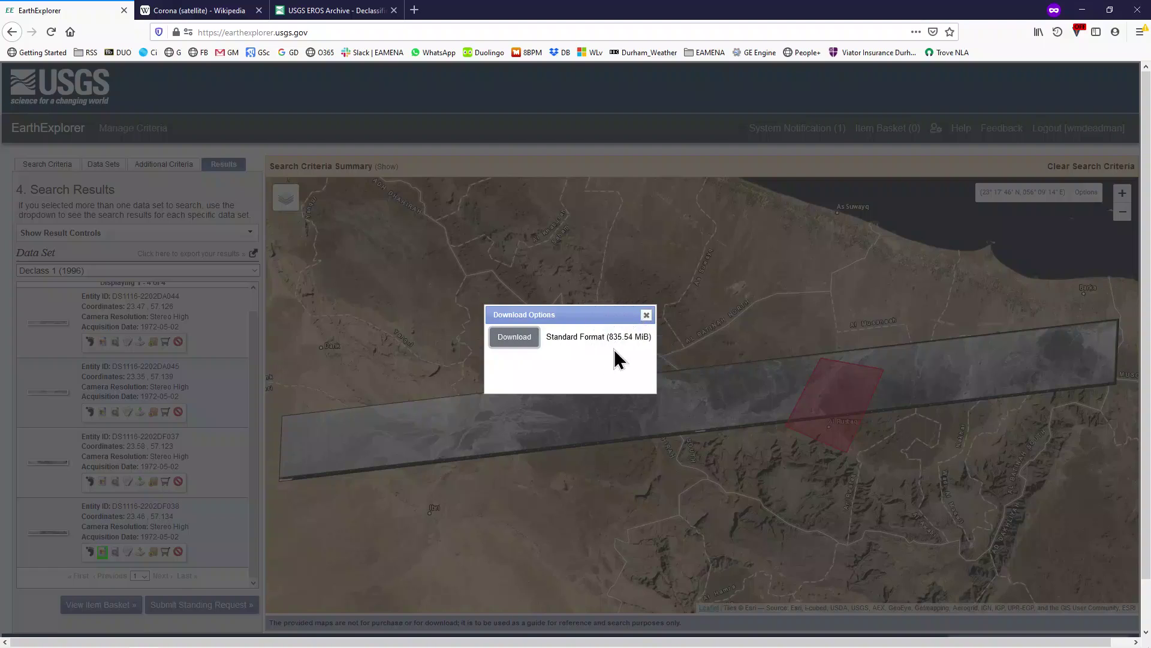
pyautogui.click(516, 339)
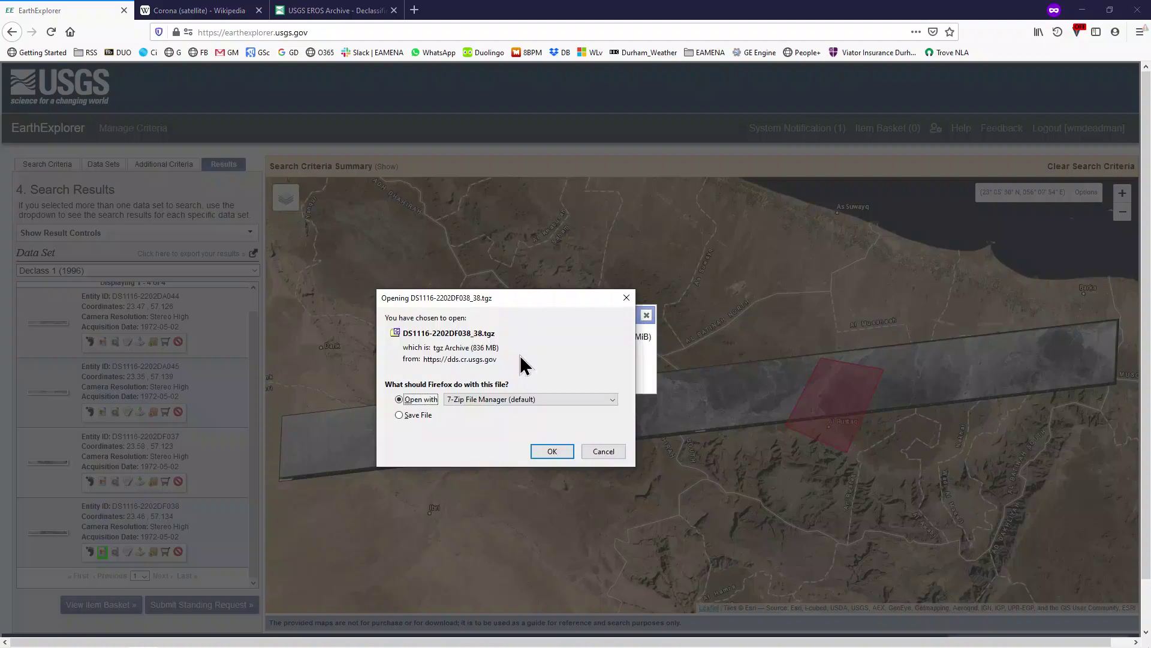
pyautogui.click(418, 416)
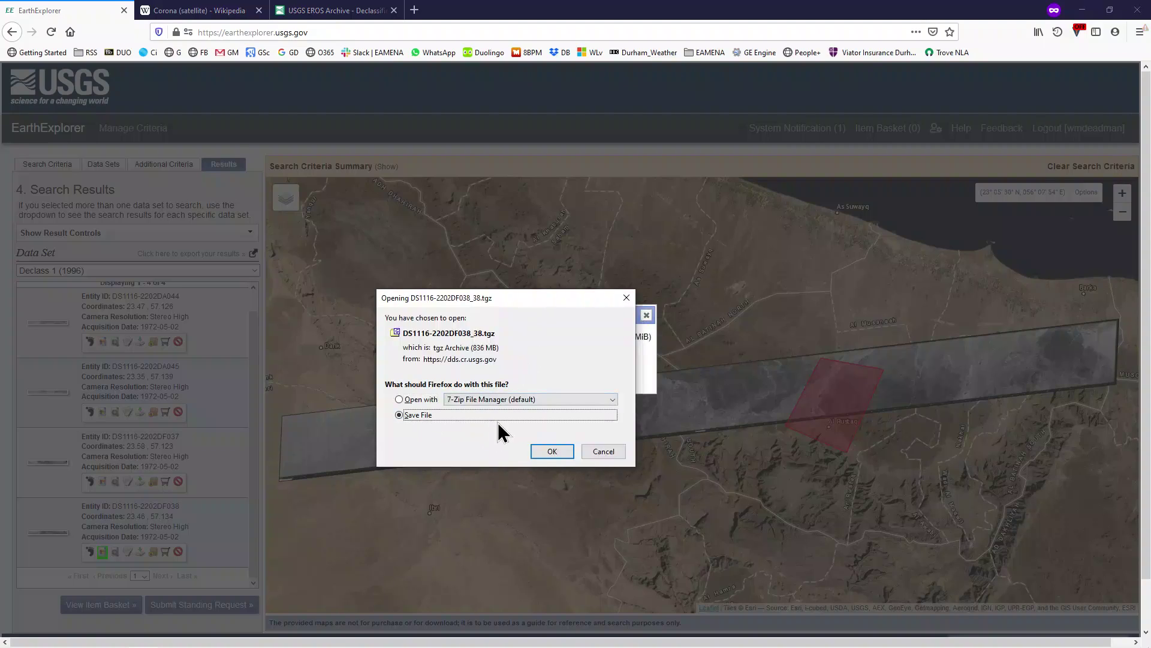
pyautogui.click(559, 455)
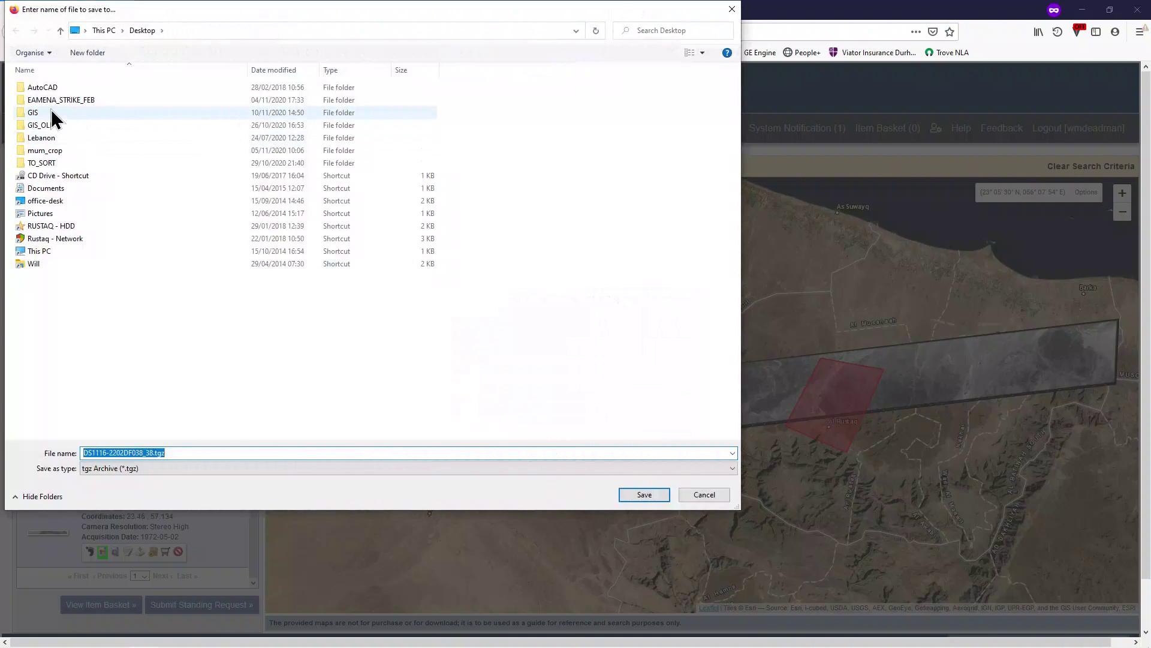
pyautogui.doubleClick(52, 113)
pyautogui.doubleClick(57, 88)
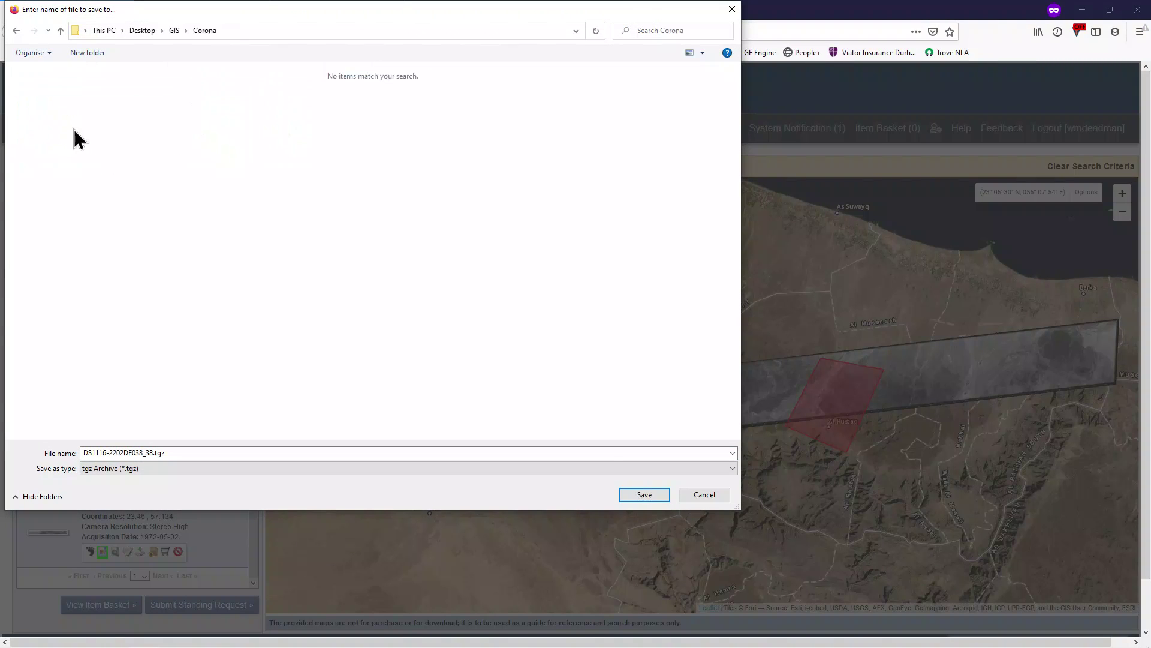
pyautogui.click(646, 496)
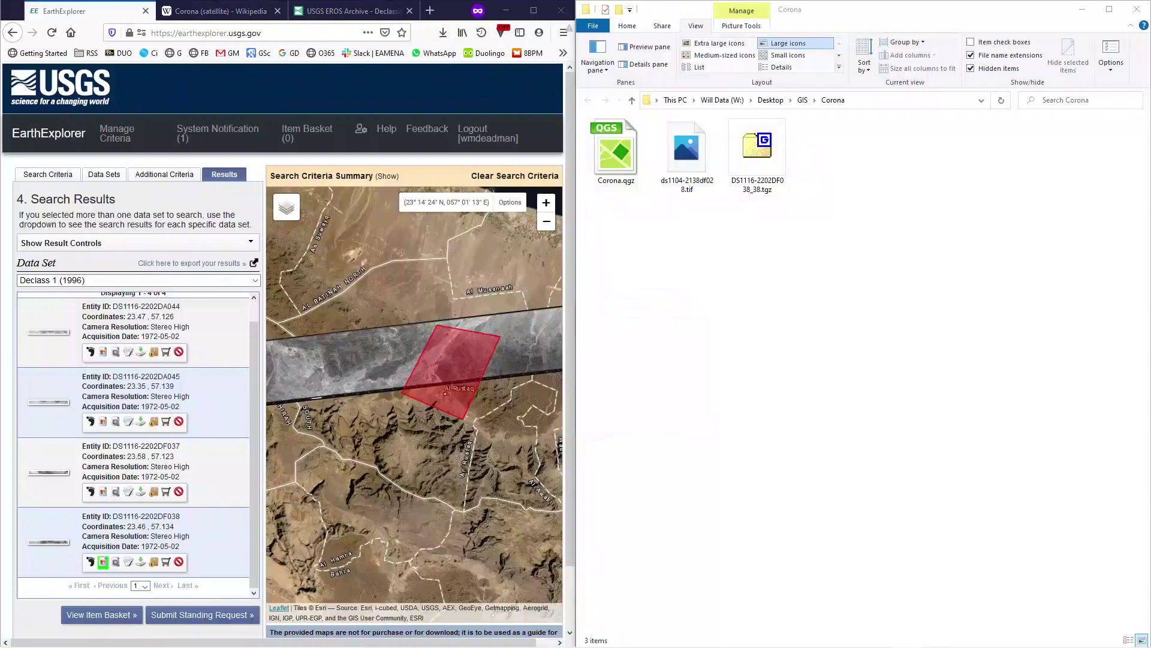
# Extract DS1116-2202DF038_38.tgz here with 7-Zip to get its .tar archive.
pyautogui.click(860, 264)
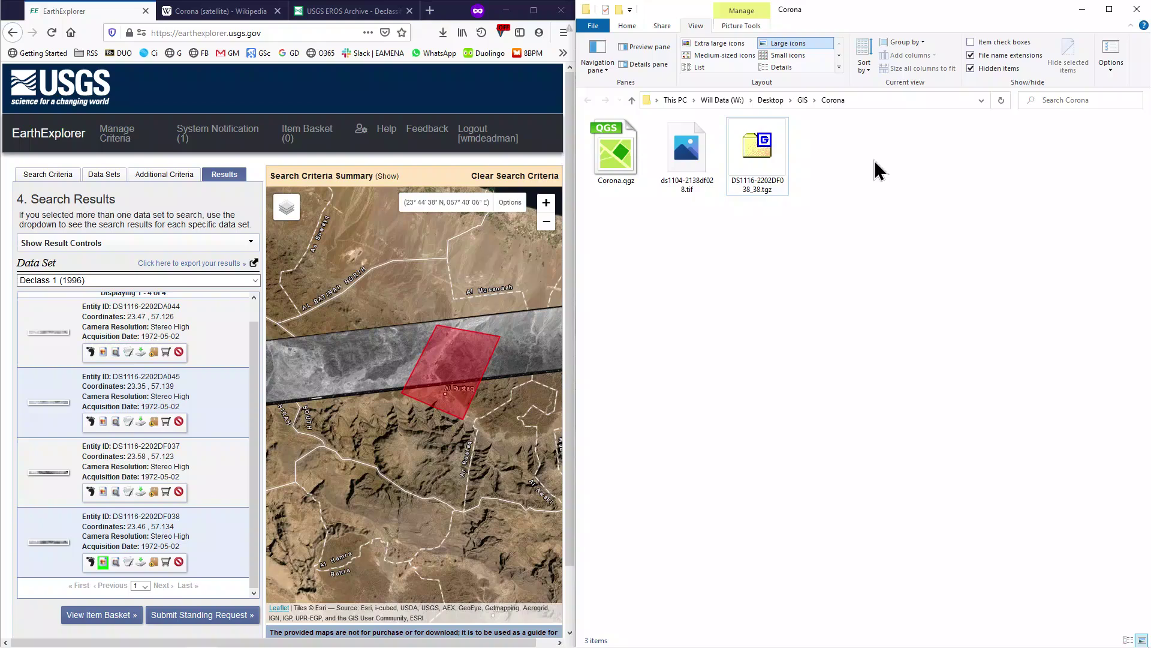
pyautogui.click(765, 141)
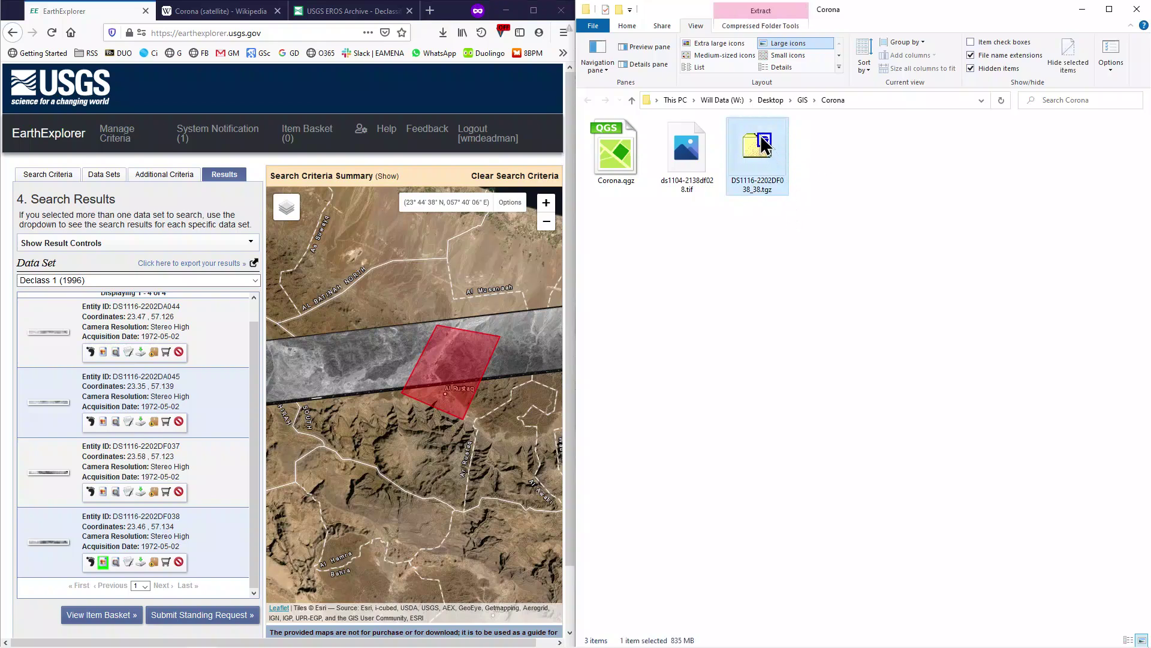
pyautogui.rightClick(762, 142)
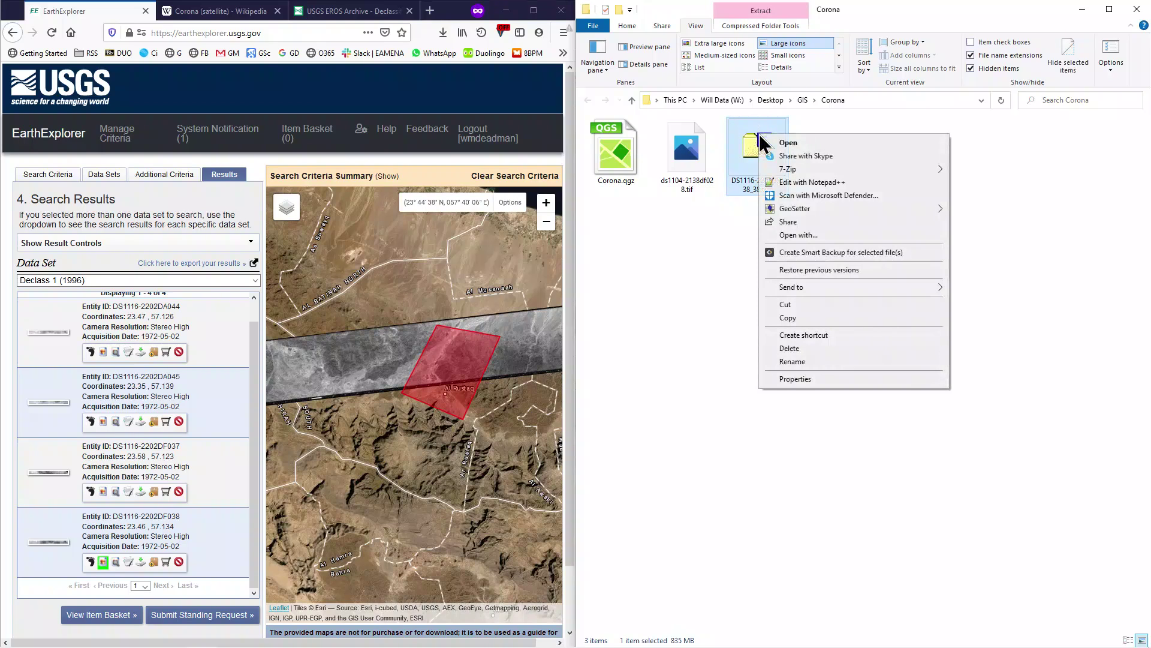
pyautogui.moveTo(827, 167)
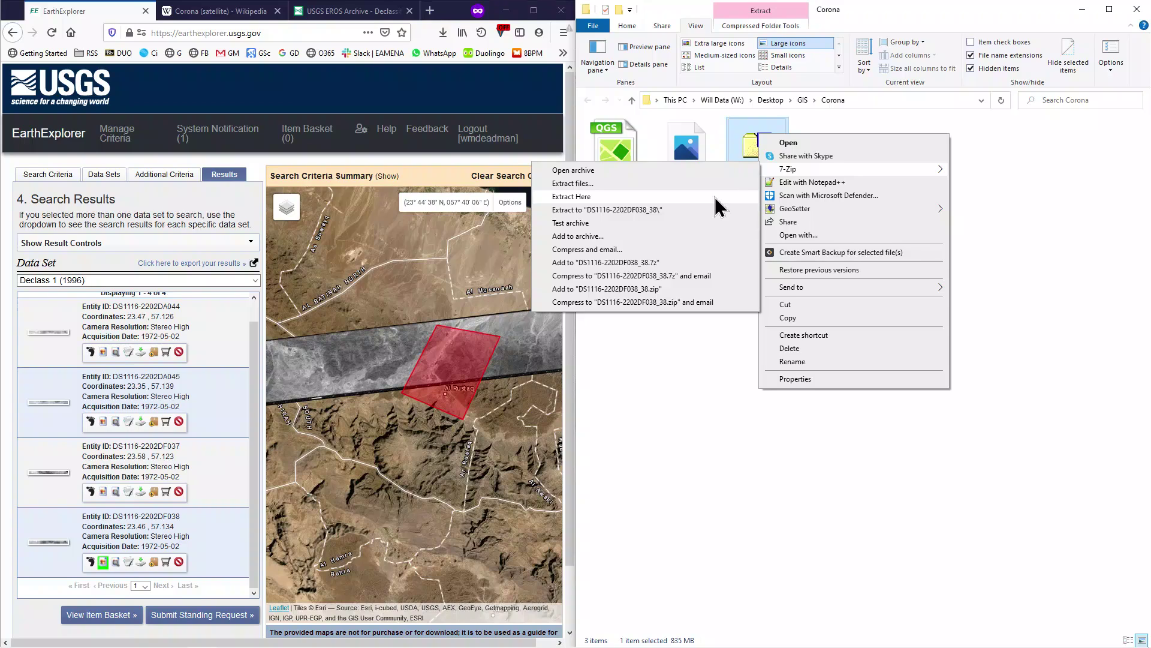
pyautogui.click(714, 197)
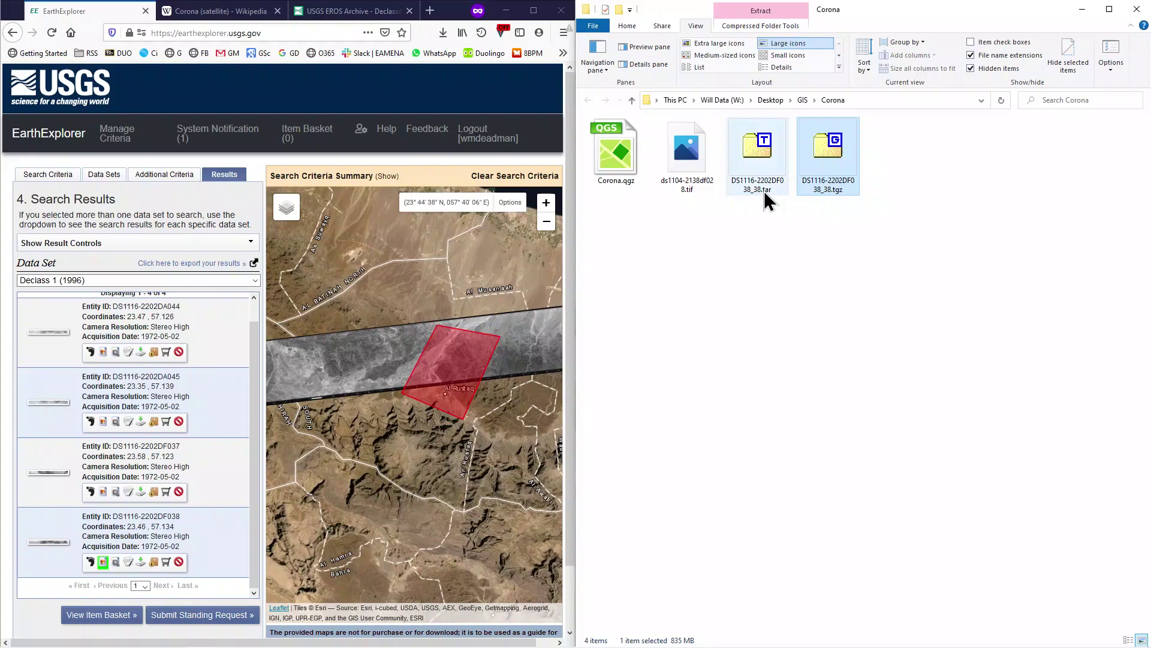
# Extract DS1116-2202DF038_38.tar here with 7-Zip, producing the _a to _d .tif strips.
pyautogui.click(755, 147)
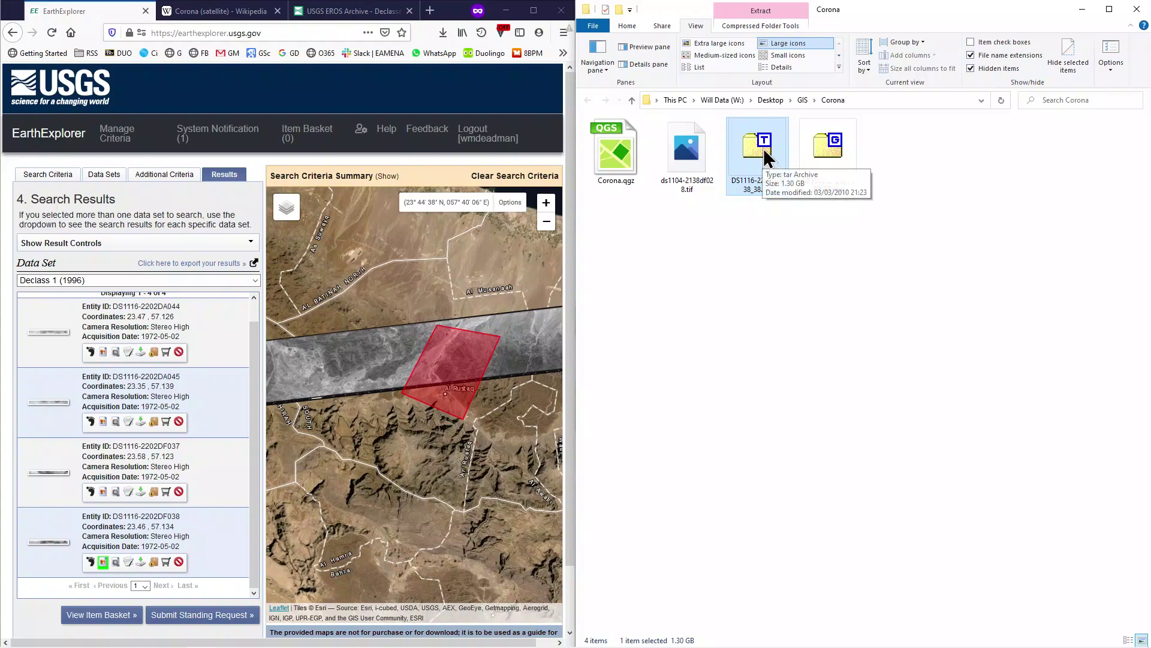
pyautogui.rightClick(748, 144)
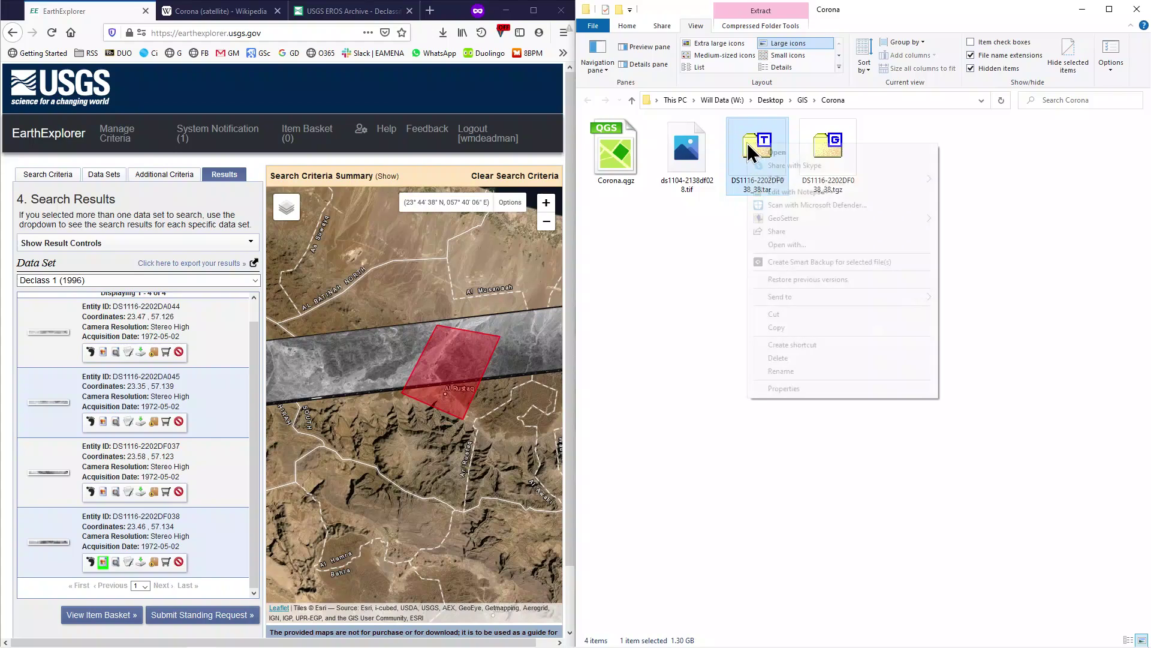
pyautogui.moveTo(777, 177)
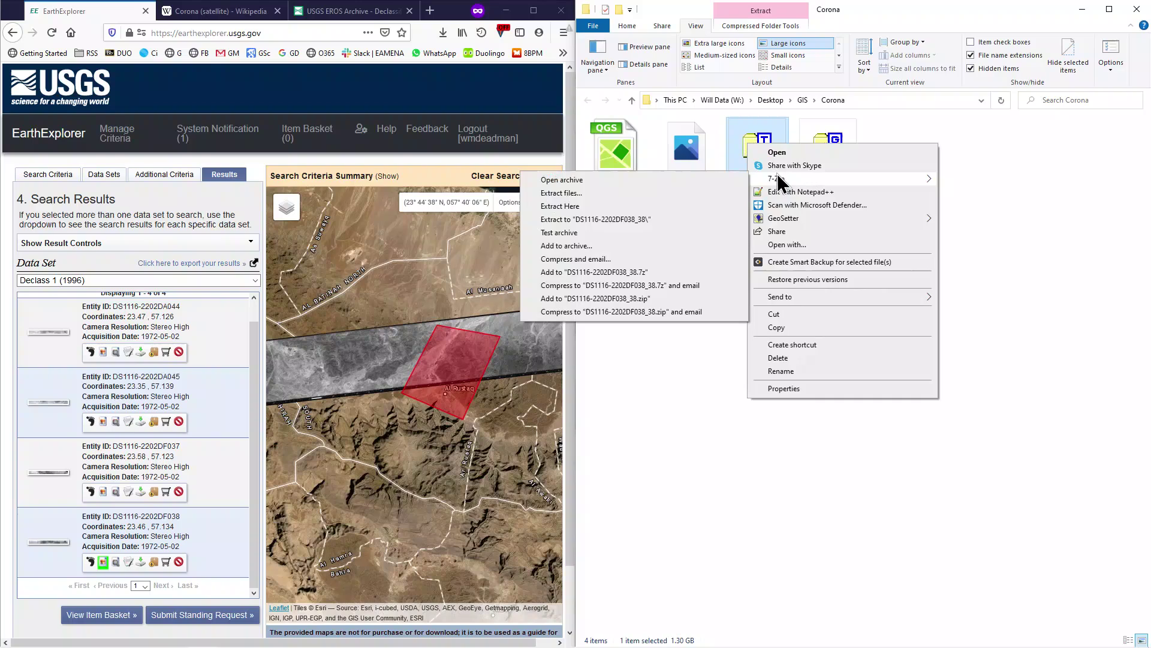
pyautogui.click(648, 206)
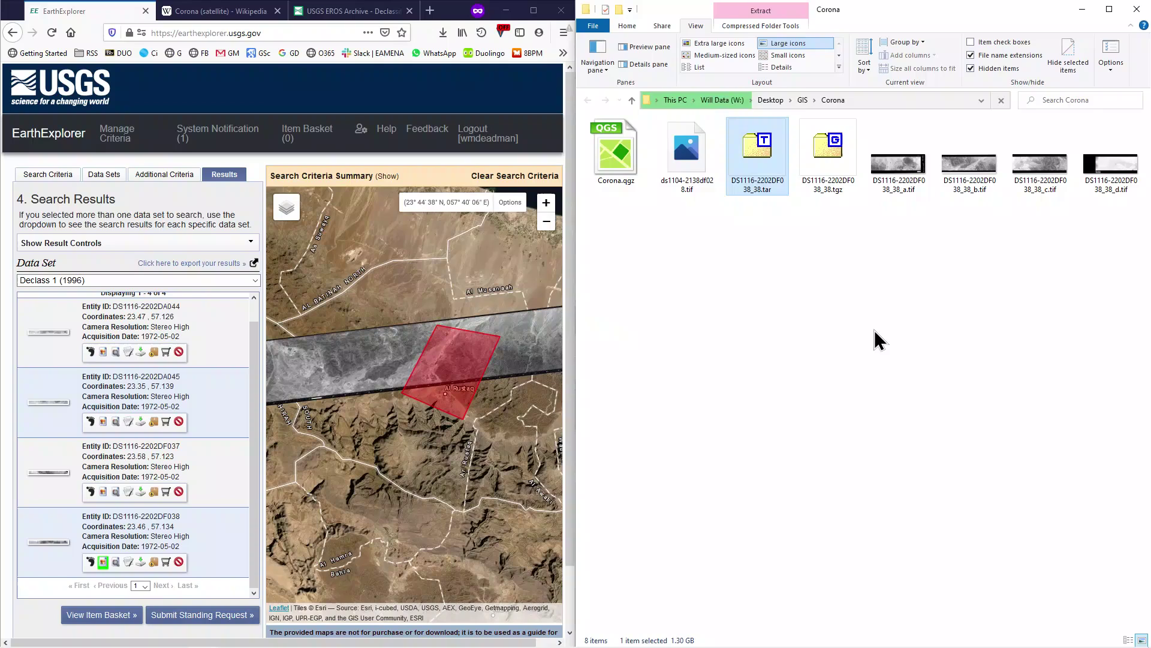
pyautogui.click(876, 339)
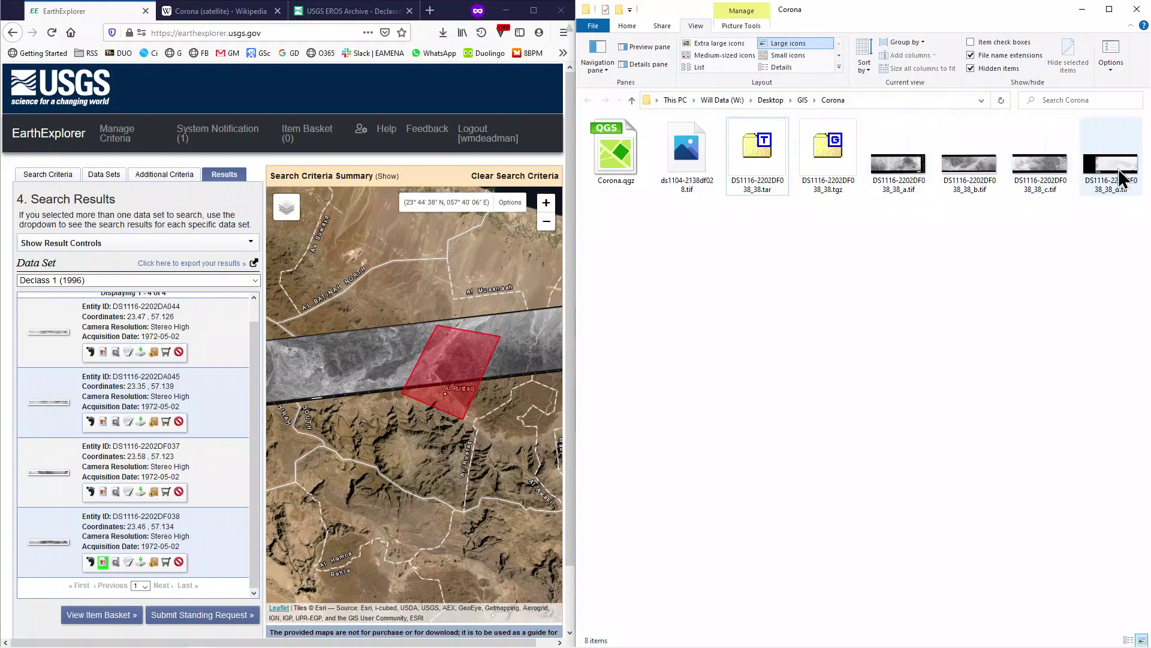
pyautogui.moveTo(452, 414); pyautogui.dragTo(458, 442)
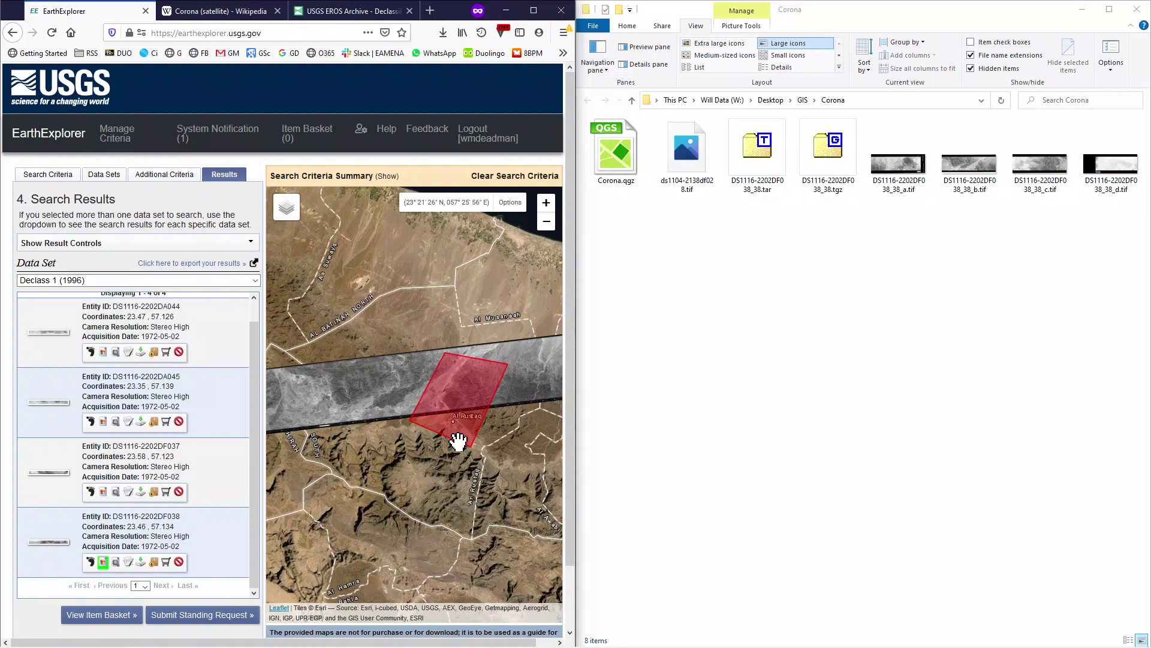
pyautogui.scroll(-2, 457, 426)
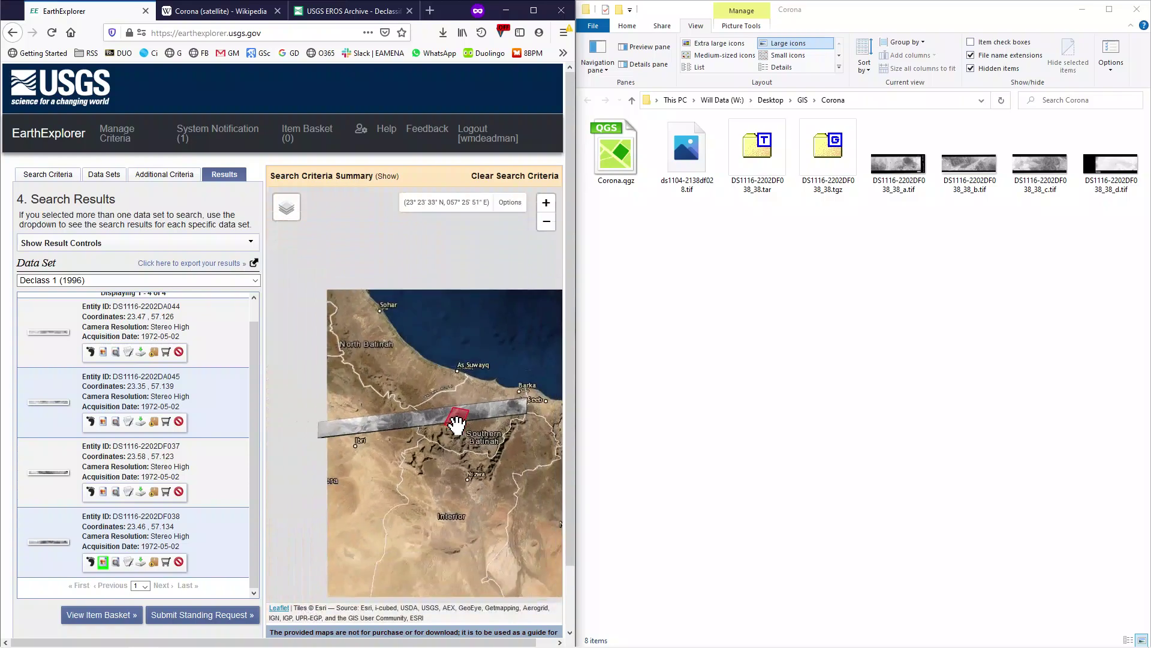
pyautogui.click(917, 292)
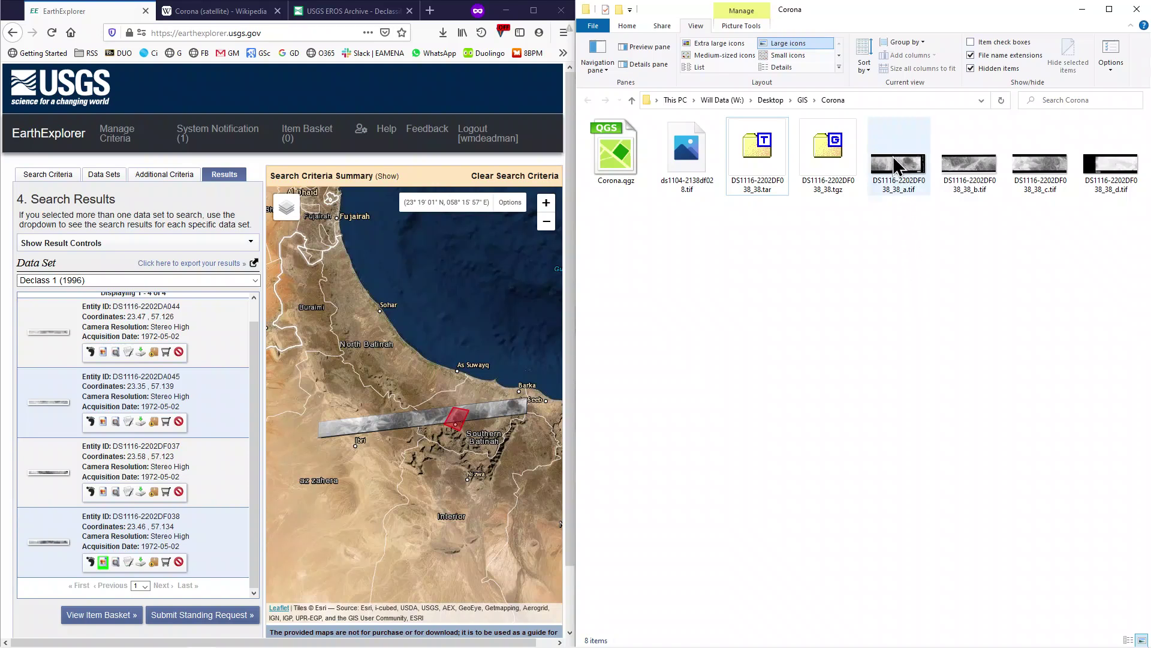
pyautogui.moveTo(893, 159)
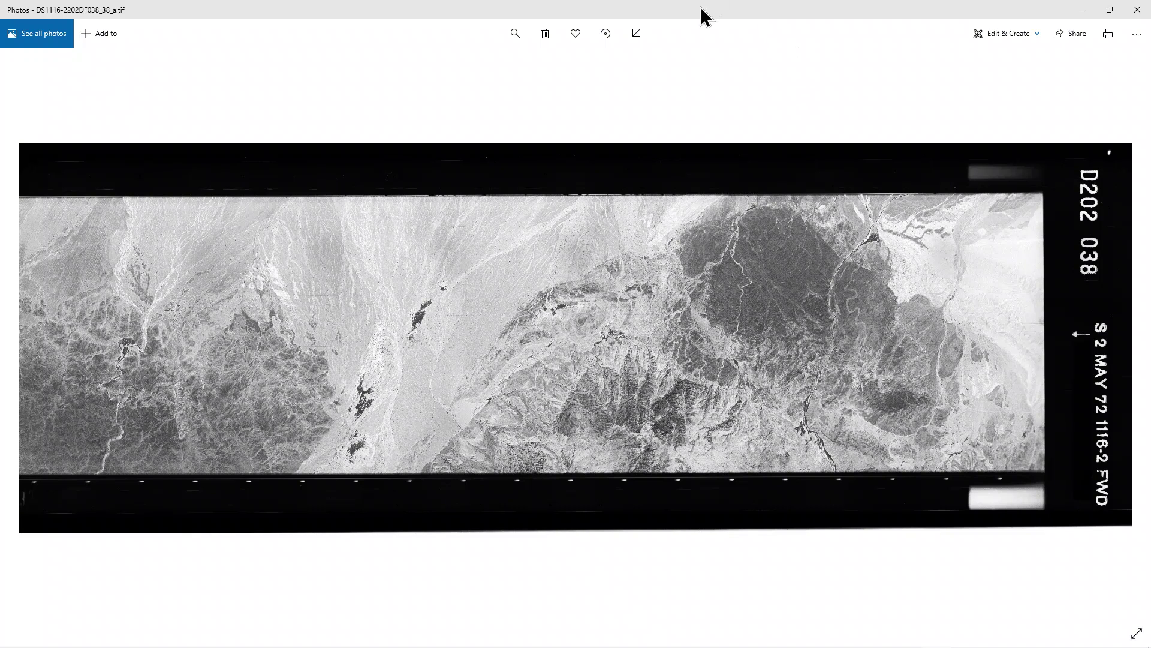
# Dock Photos to the right half and advance from the _a strip to DS1116-2202DF038_38_b.tif.
pyautogui.press('super+Right')
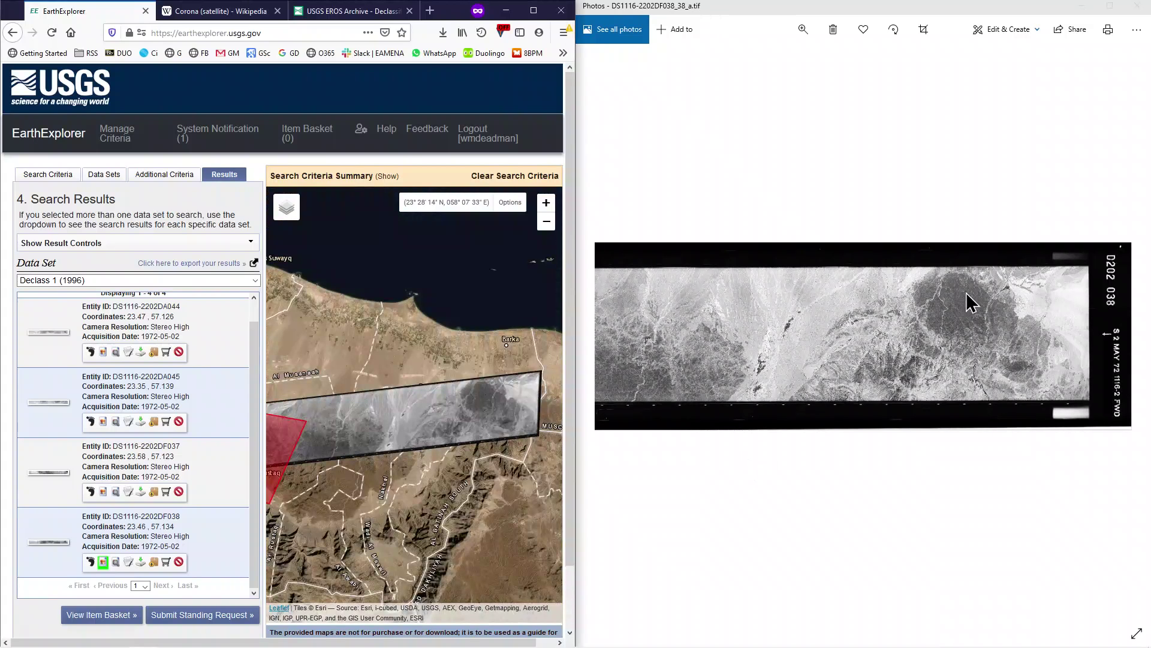
pyautogui.scroll(1, 486, 398)
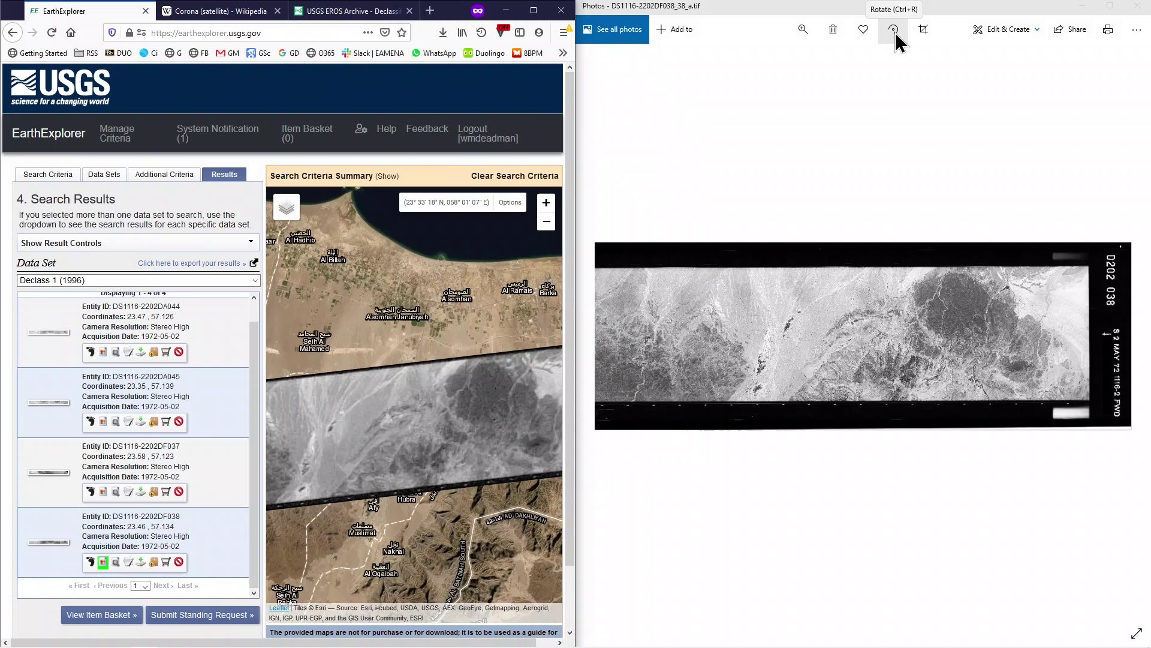
pyautogui.click(840, 477)
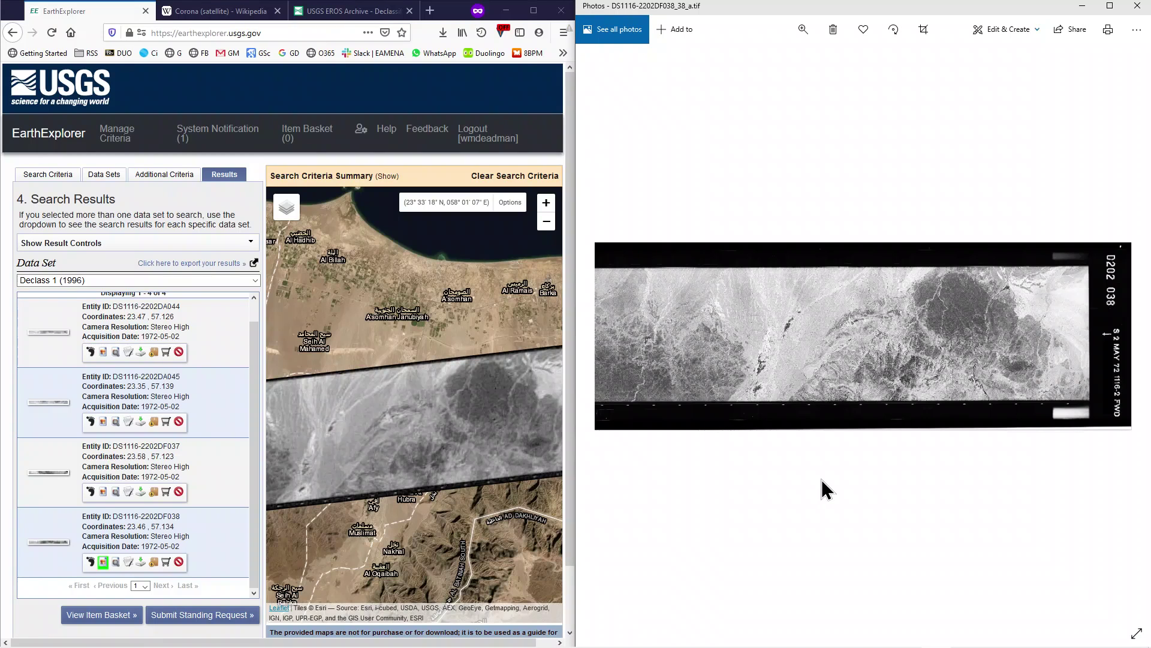
pyautogui.click(1136, 333)
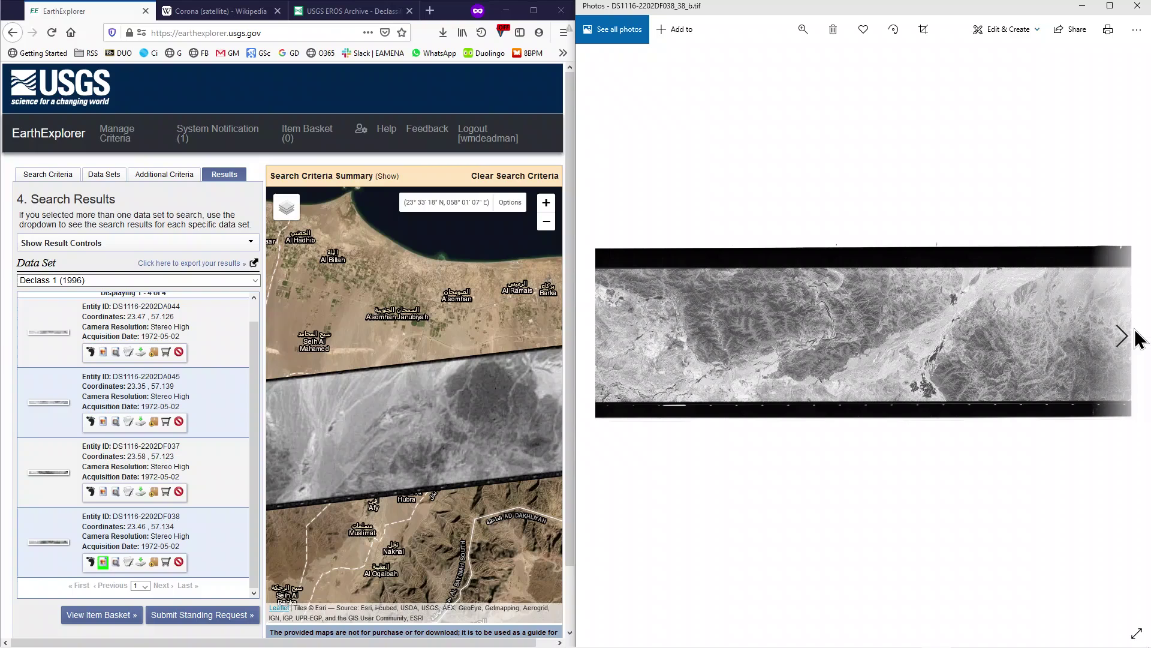